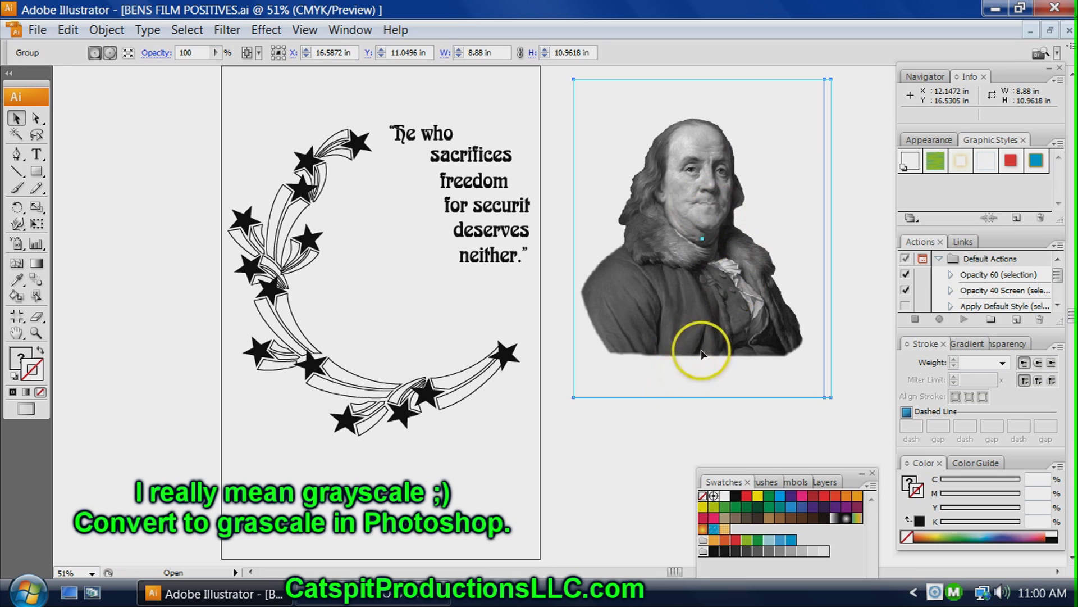
- Reposition the portrait group in the blank area beside the artboard
mouse_move(694, 228)
mouse_down()
mouse_move(713, 230)
mouse_move(702, 238)
mouse_up()
drag(704, 331, 714, 385)
drag(703, 263, 712, 223)
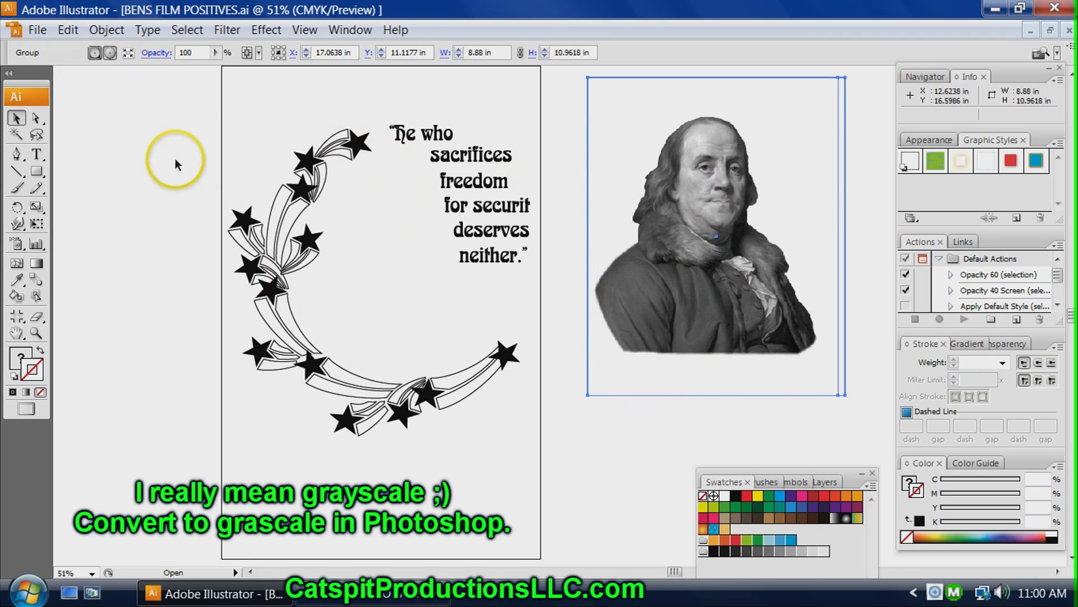
- Try placing Ben Franklin.jpg from the ben folder as a linked image
click(37, 30)
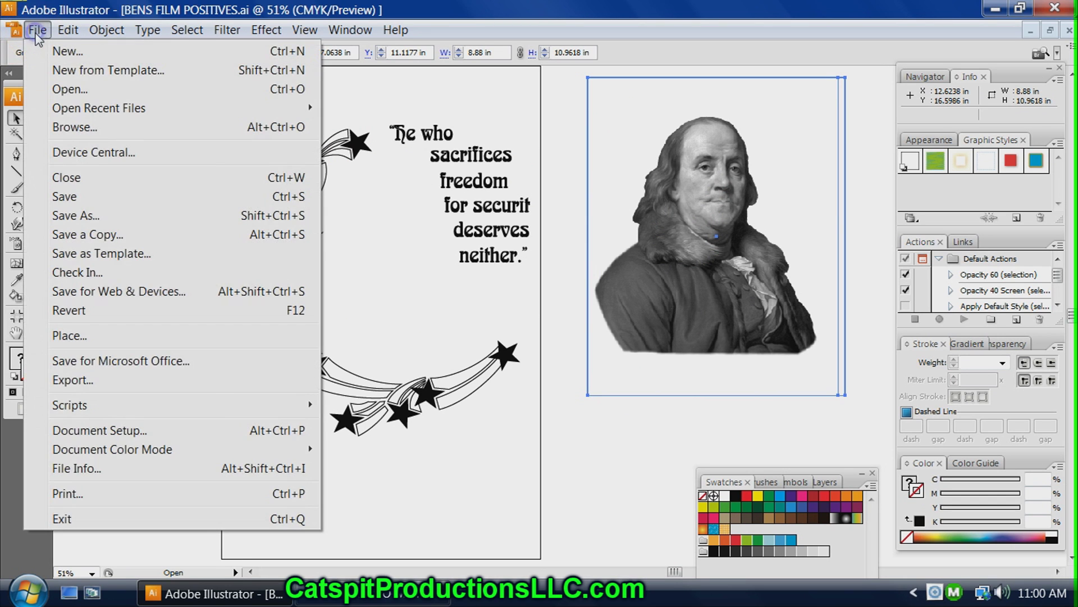
click(90, 337)
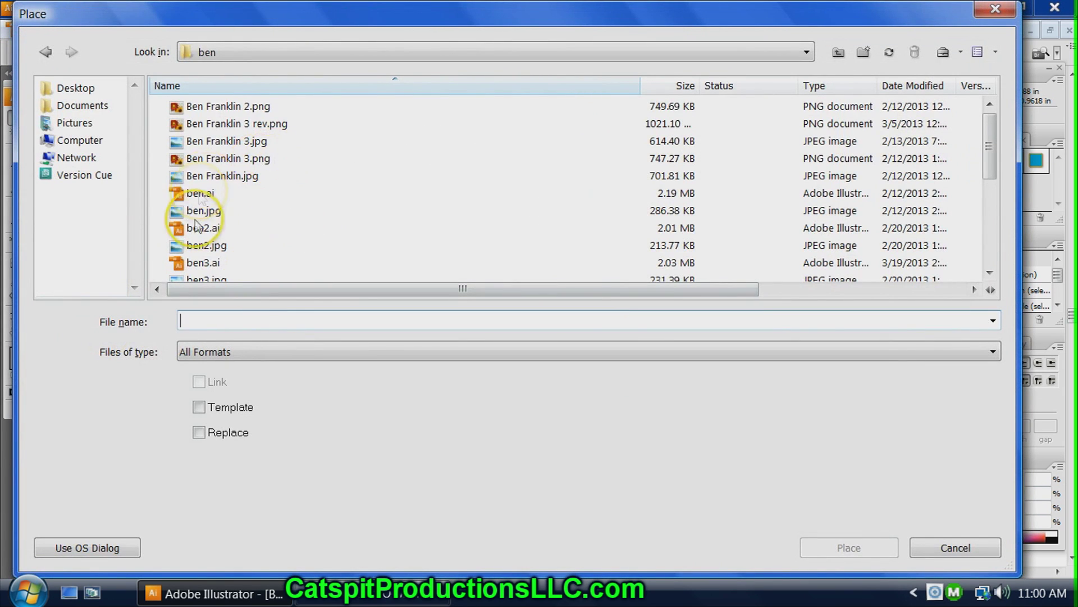
click(208, 176)
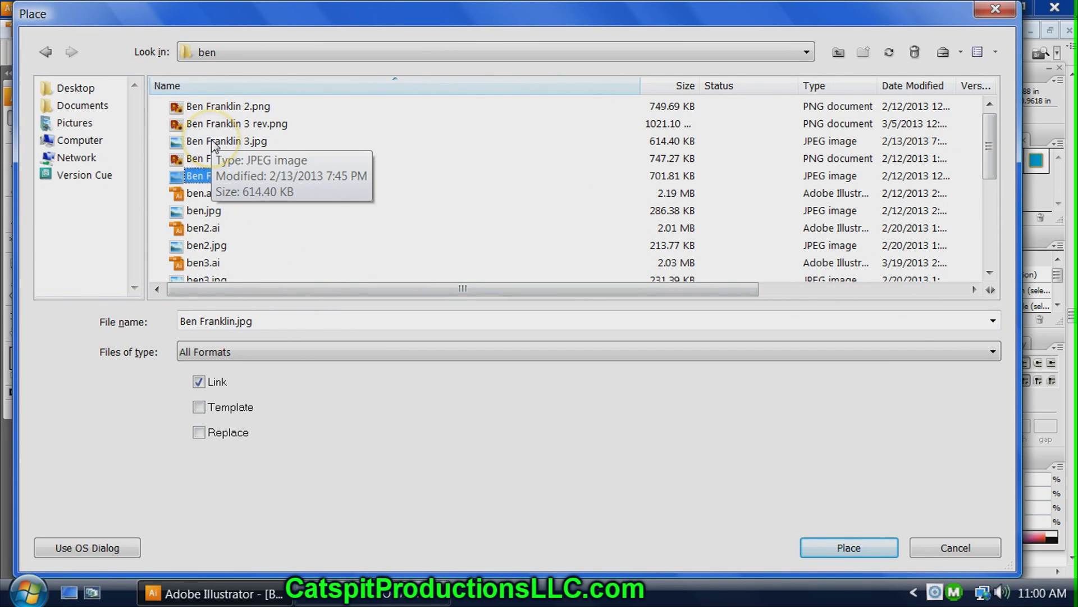
click(975, 551)
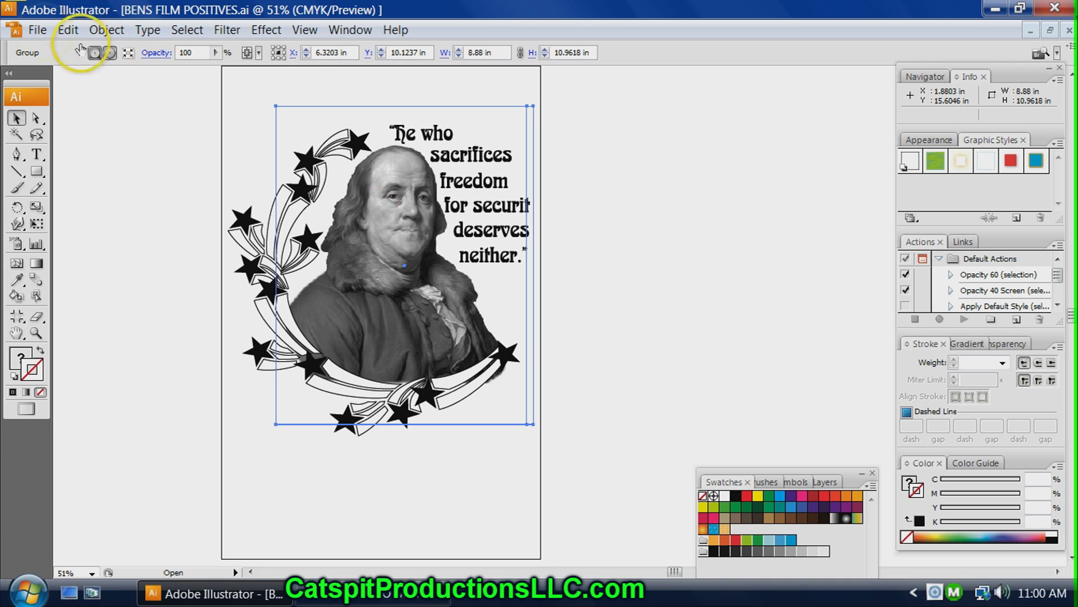
click(37, 30)
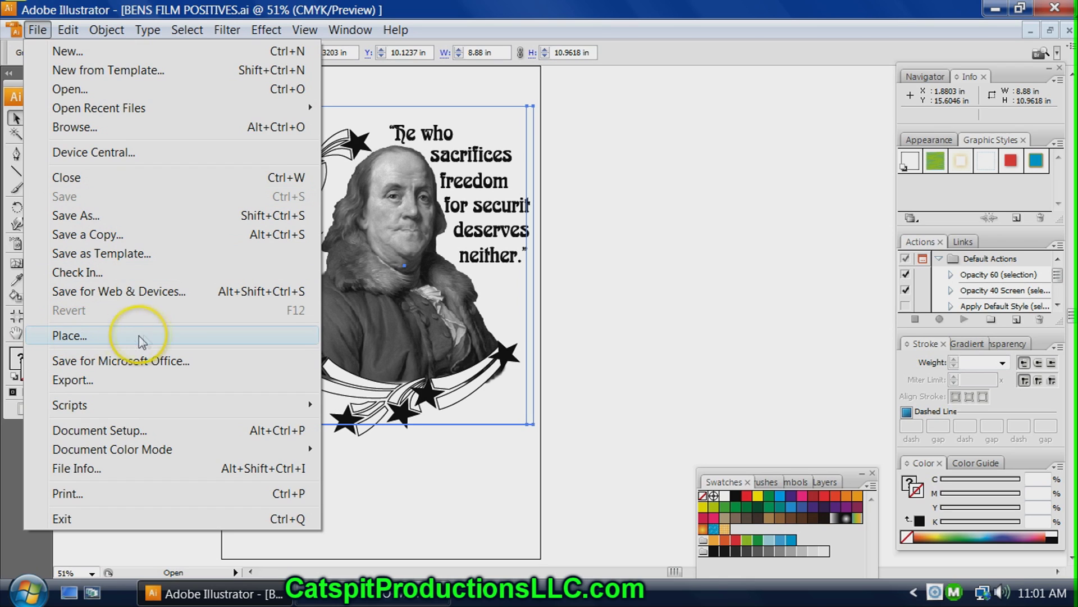
click(69, 337)
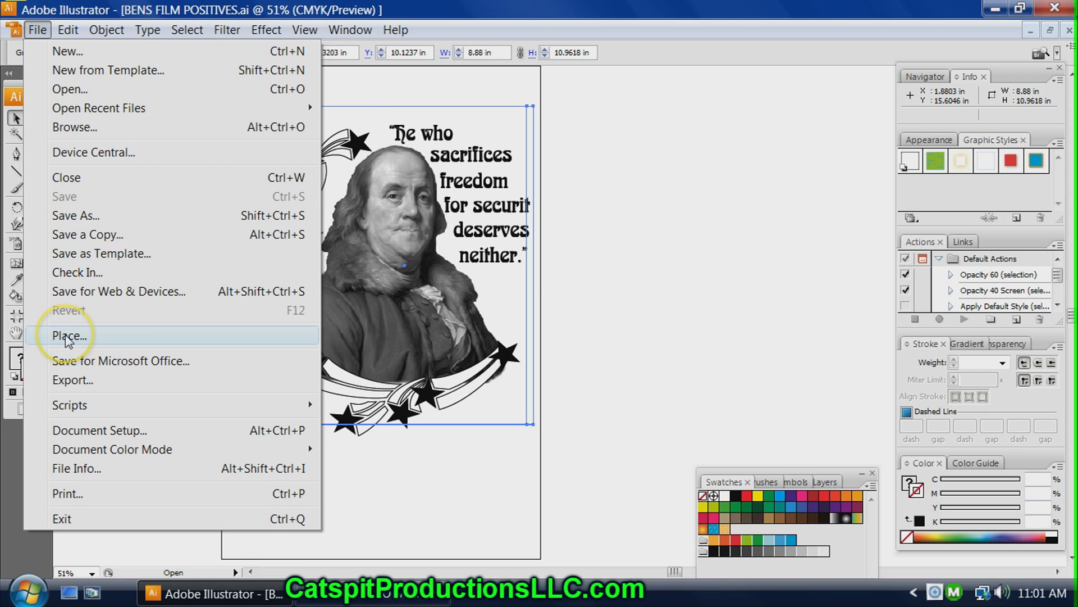
click(617, 258)
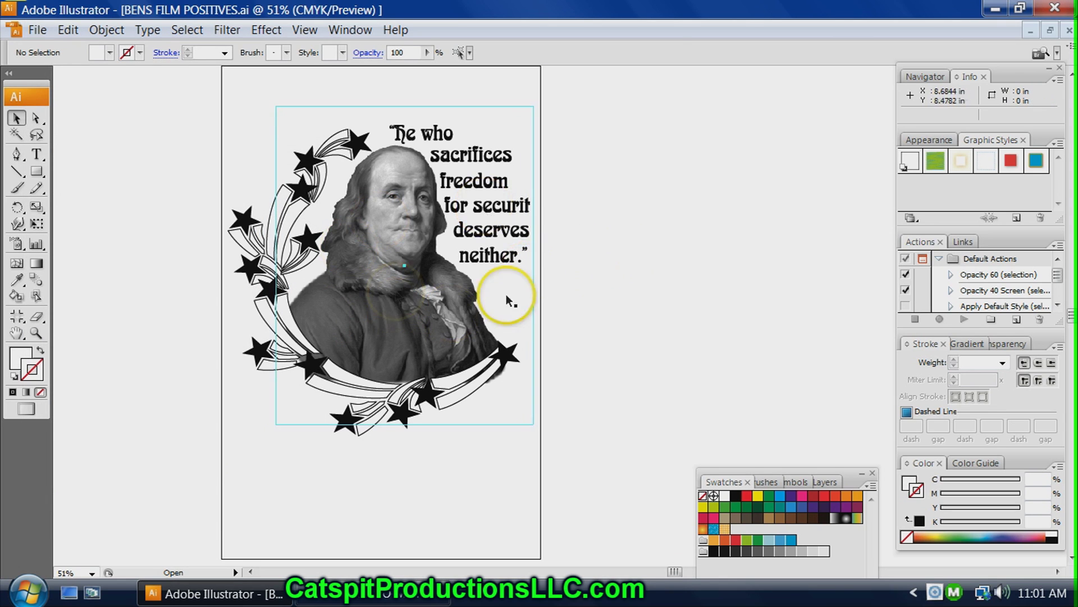
click(37, 31)
click(733, 241)
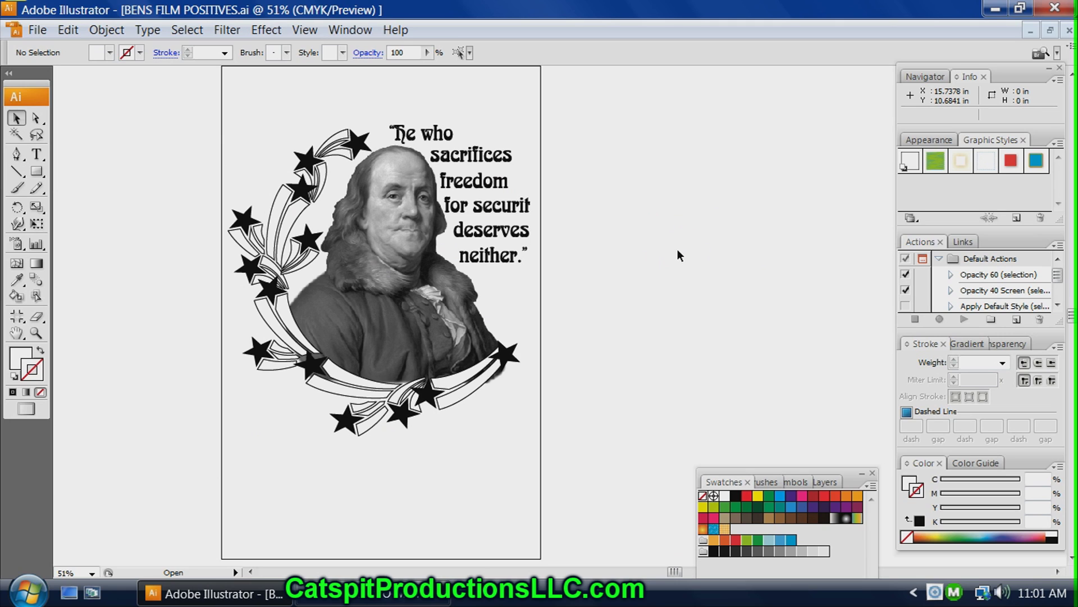
click(720, 278)
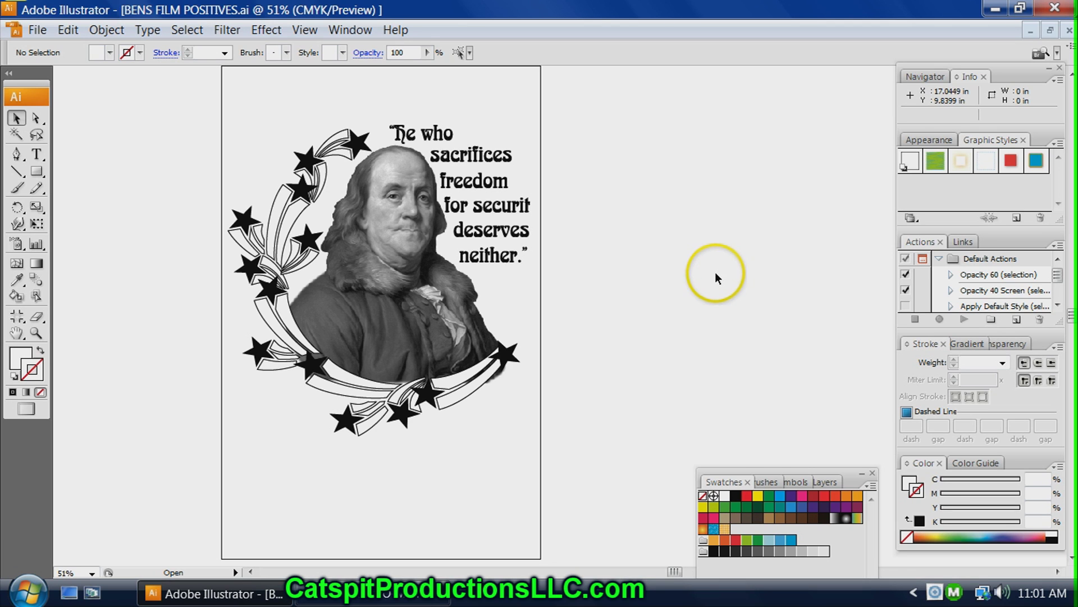
- Try moving the portrait group off the artboard into the blank canvas area
click(438, 315)
drag(388, 280, 672, 261)
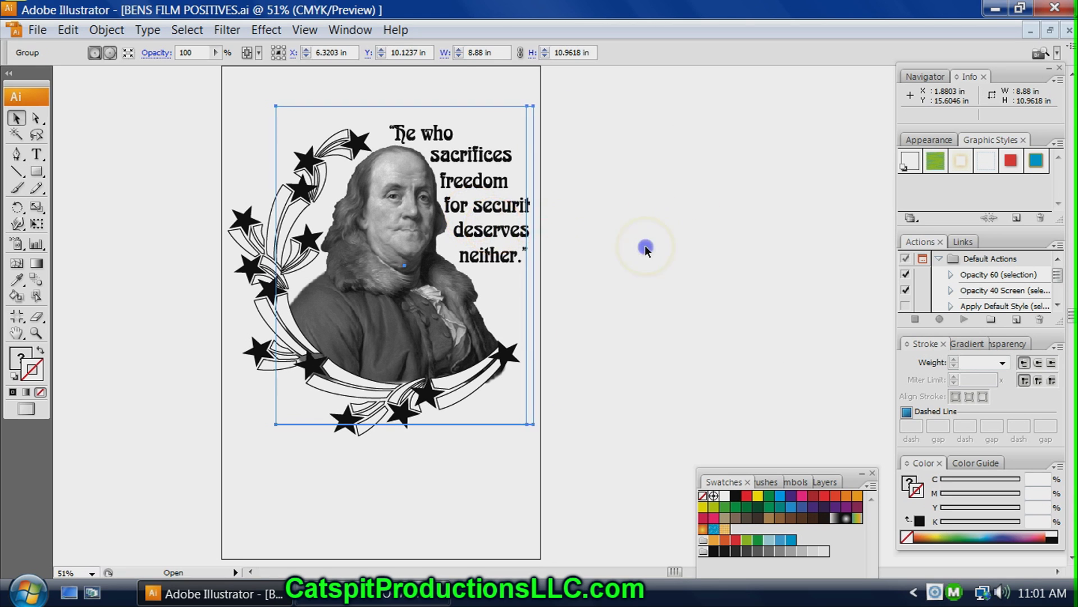
click(644, 245)
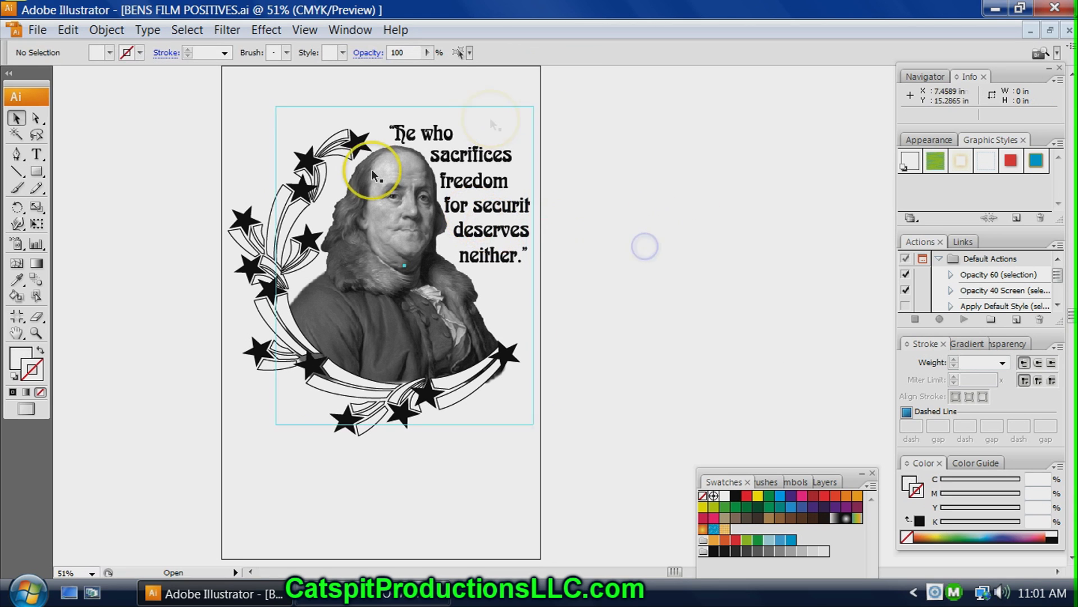
- Inspect the fill and stroke settings of the quote lettering, ribbon outline, portrait group and black stars, leaving nothing selected
click(462, 154)
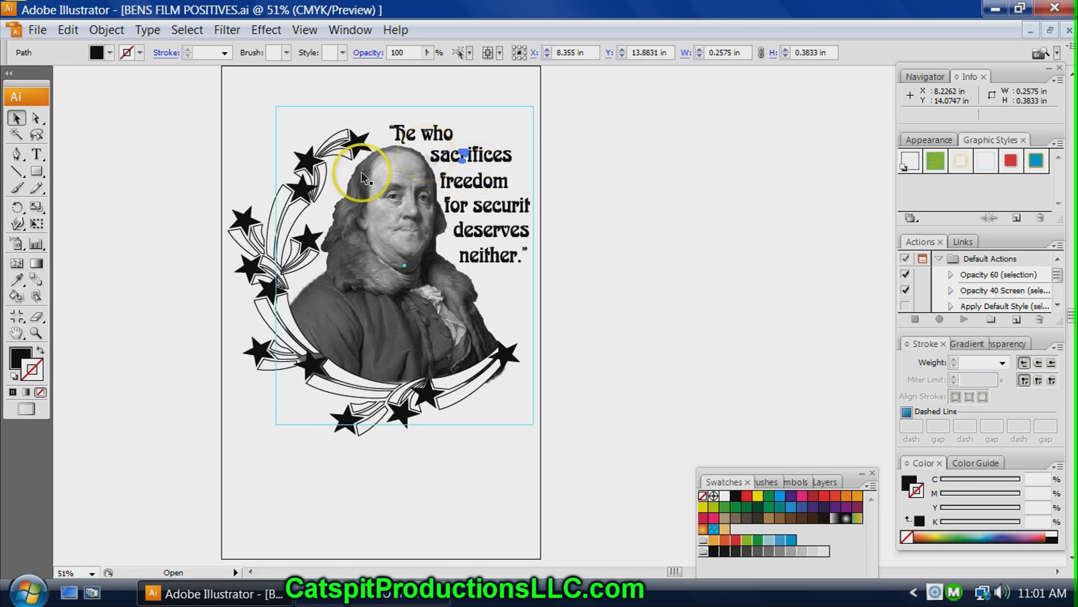
click(347, 152)
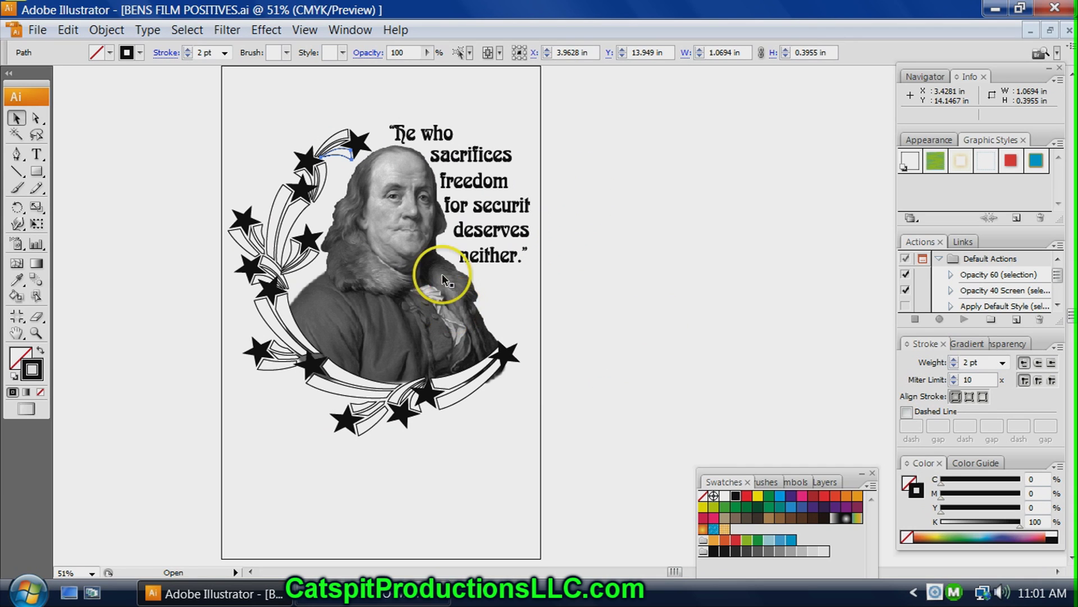
click(401, 256)
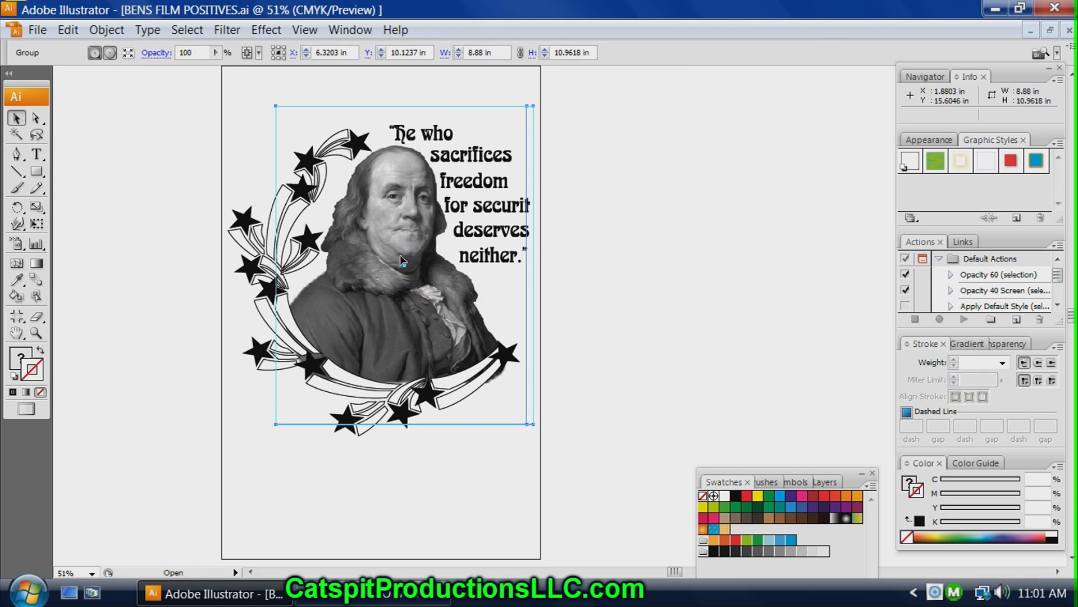
click(505, 230)
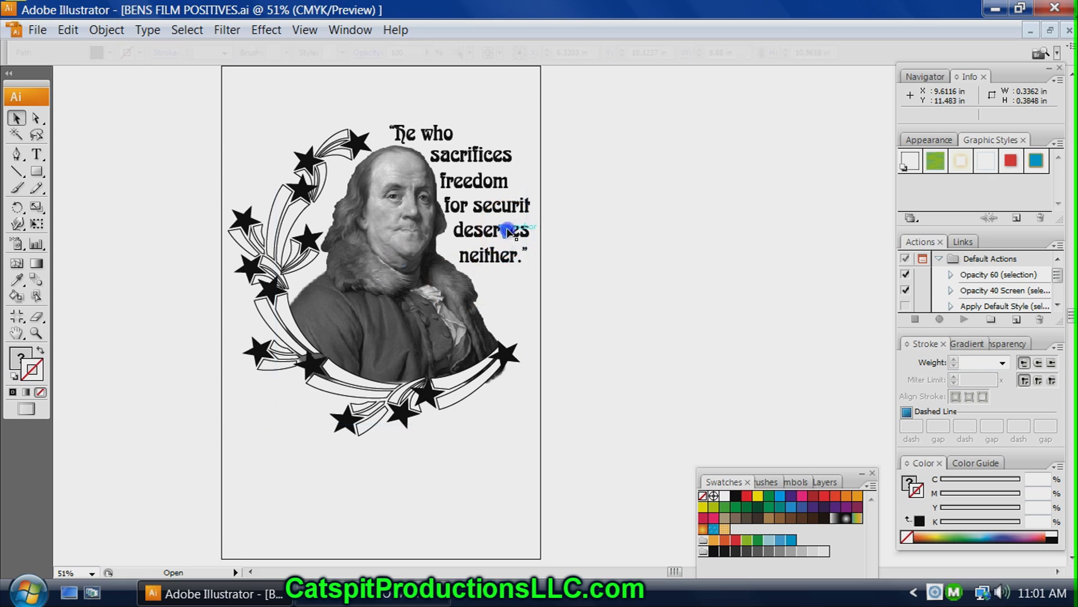
click(247, 219)
click(258, 351)
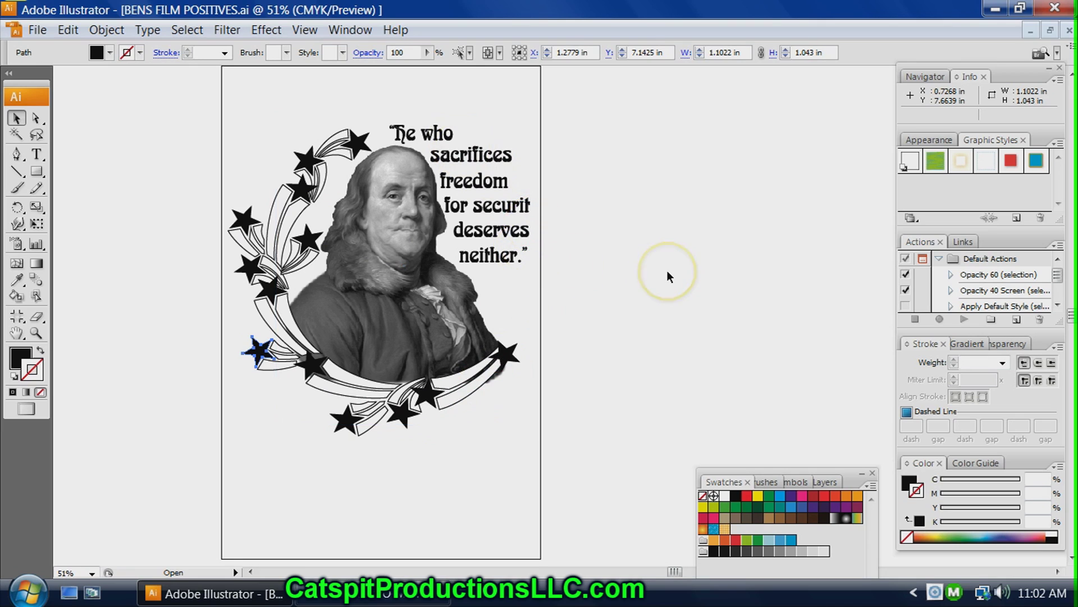
click(604, 248)
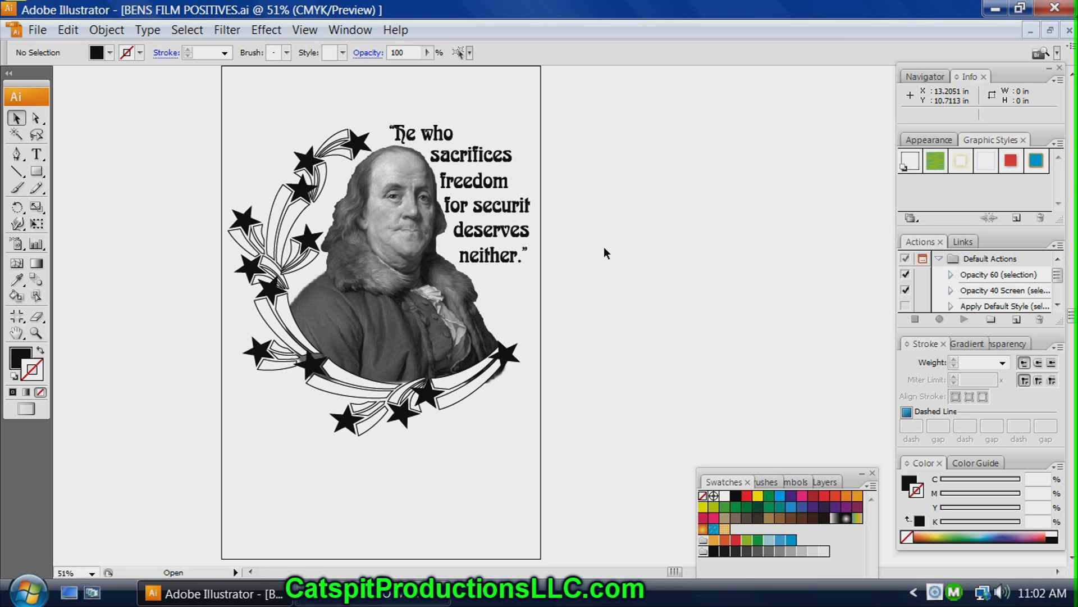
- Start printing the document and choose Epson Photo Stylus 1400 as the printer
click(37, 30)
click(65, 491)
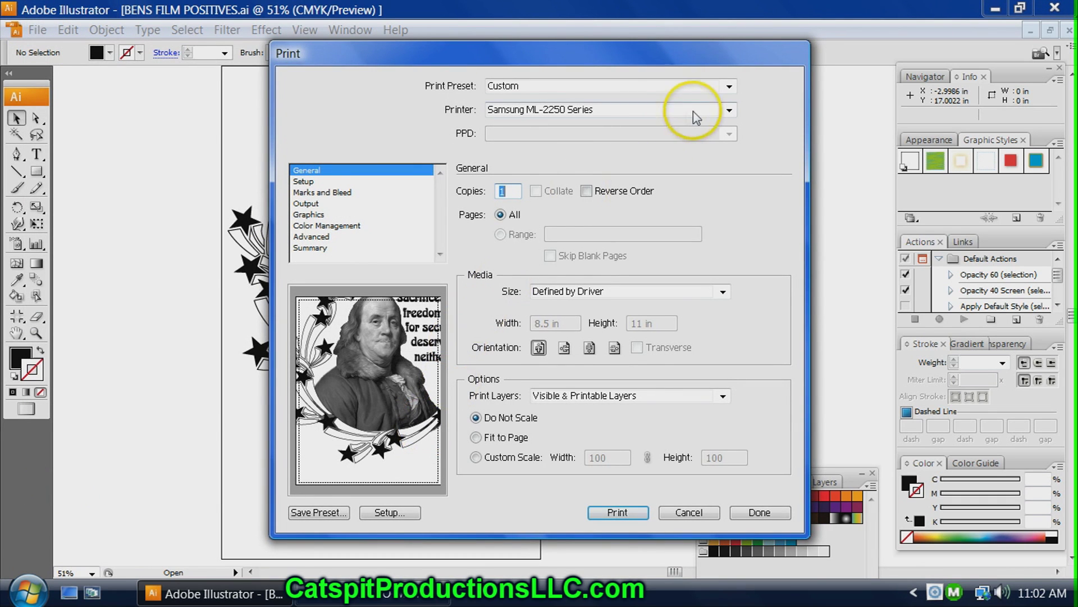
click(728, 111)
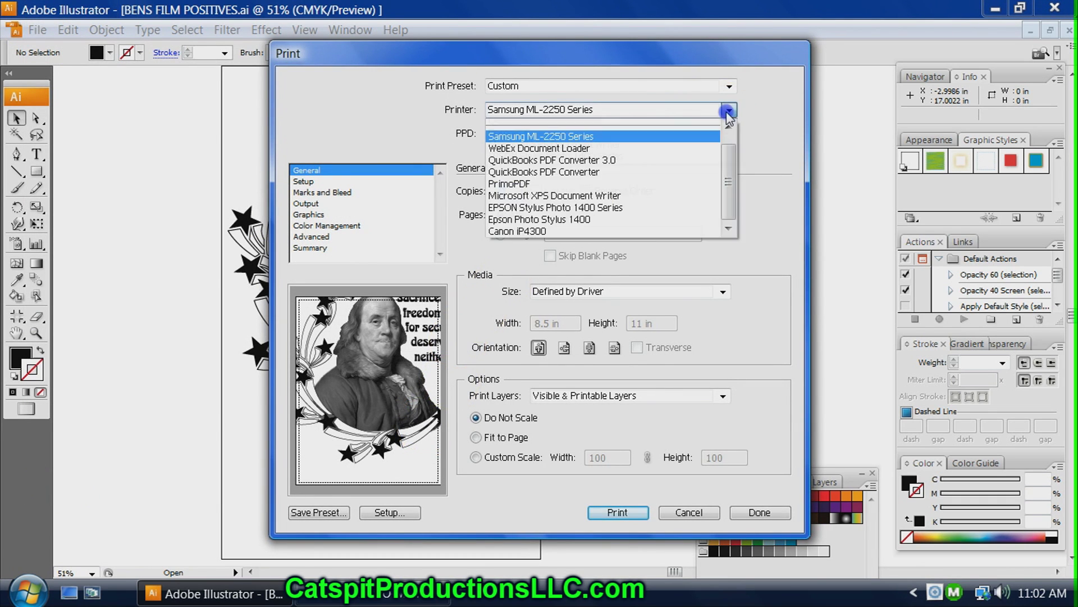
click(618, 219)
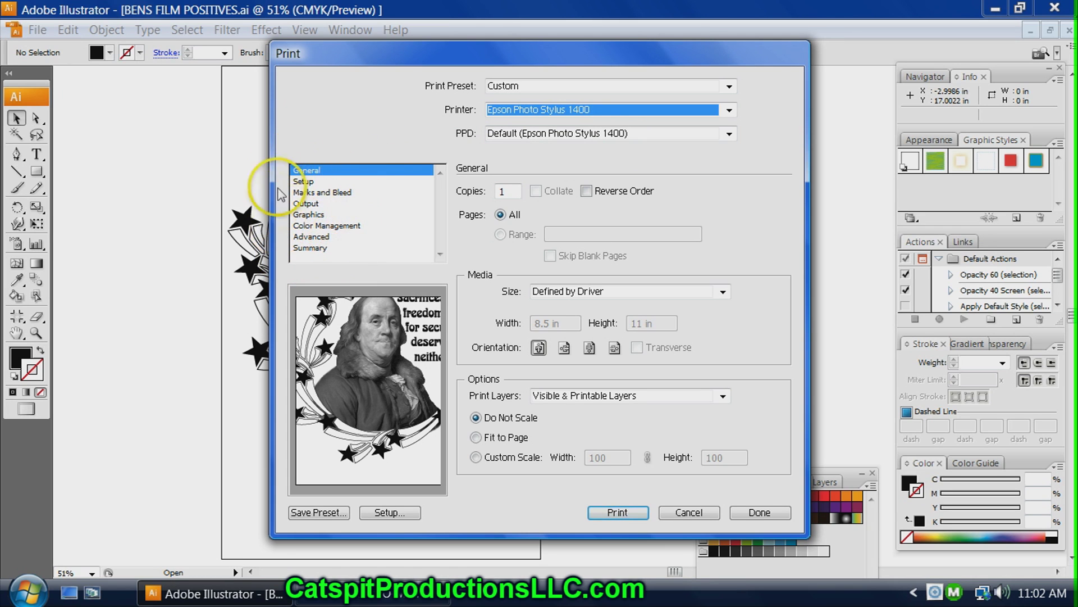
- Set the print output mode to Separations (Host-Based) and shift the artwork downward within the page preview
click(309, 205)
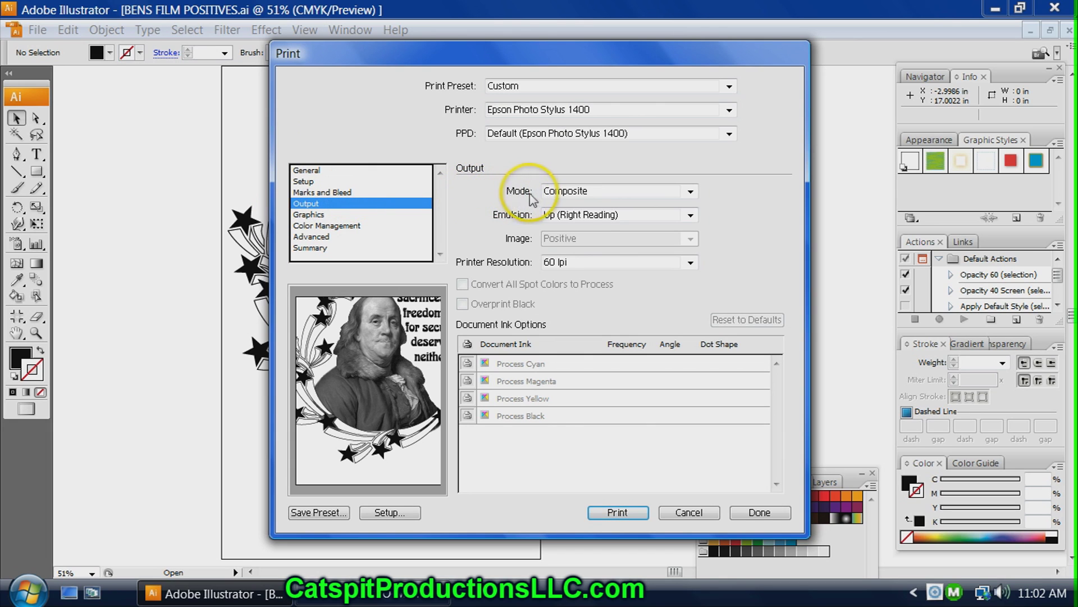
click(691, 191)
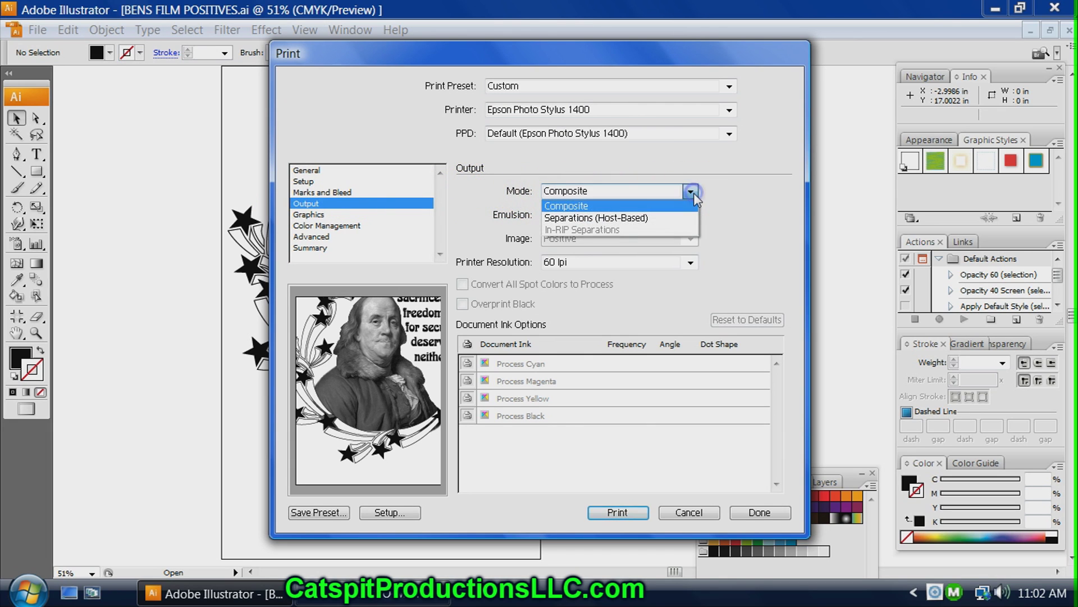
click(690, 192)
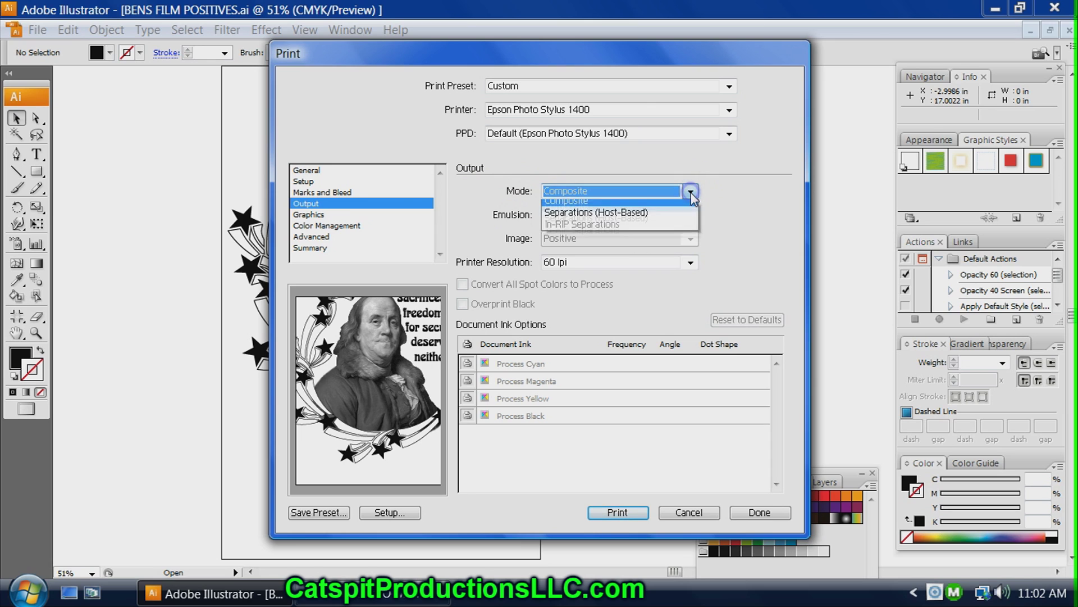
click(695, 191)
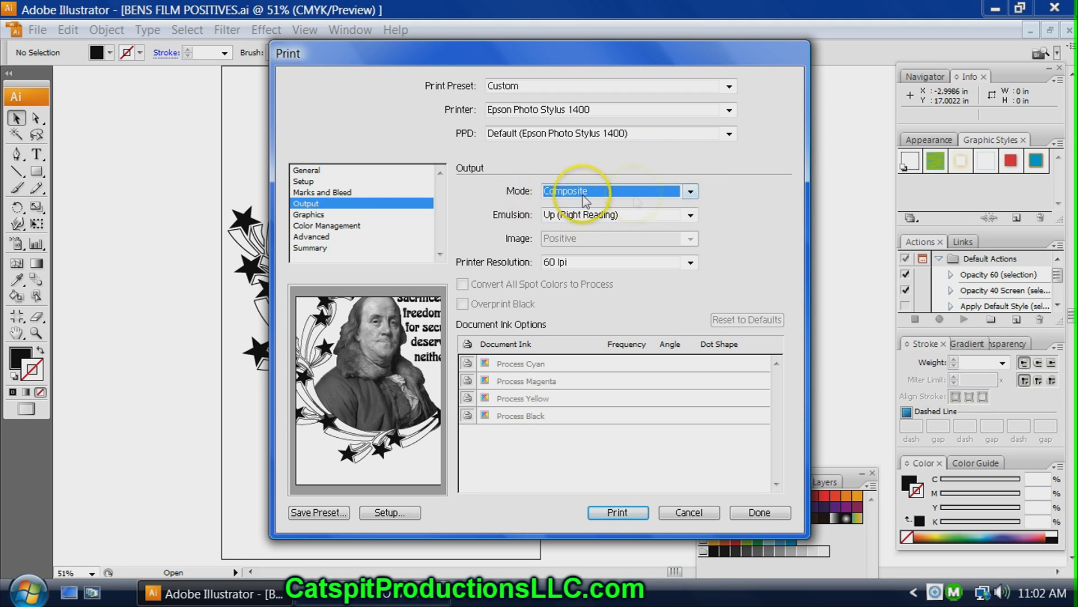
click(309, 204)
click(690, 191)
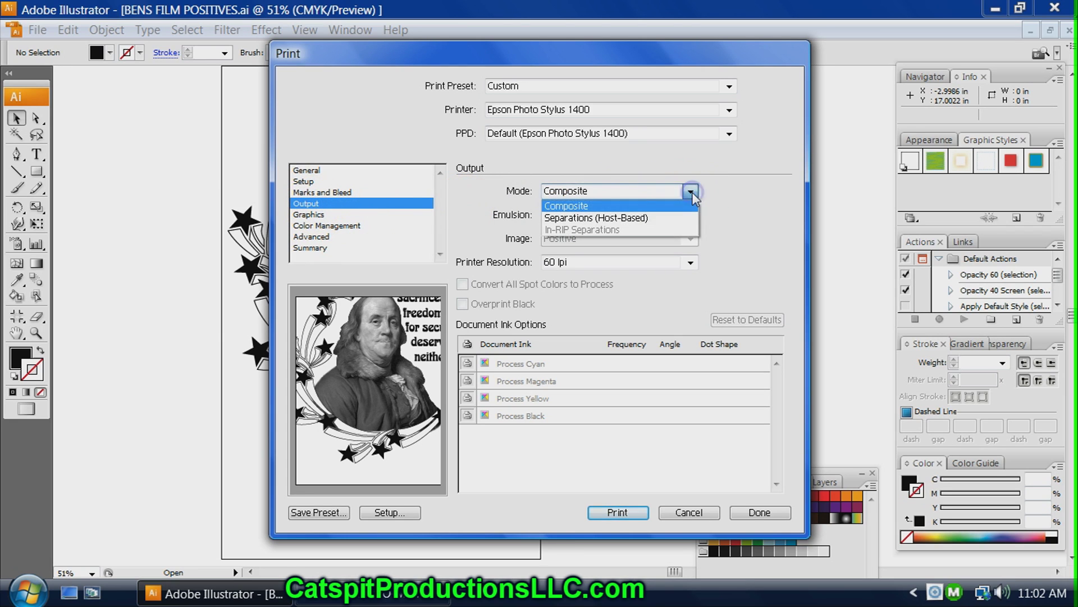
click(679, 219)
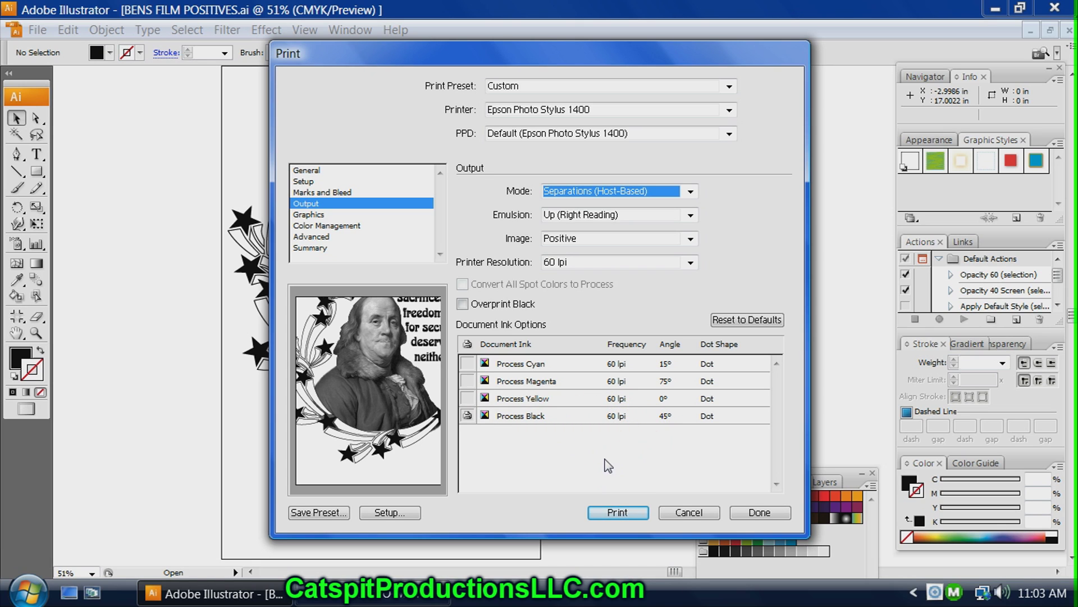
drag(384, 373, 374, 398)
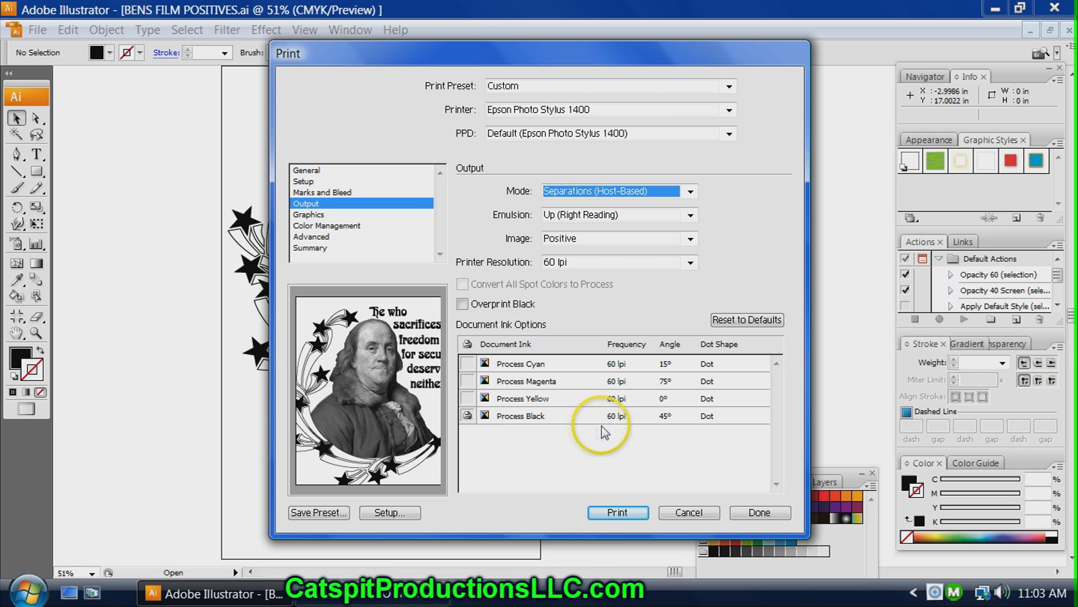
- Set the Process Black ink to a 45 lpi frequency and a 15° angle, and leave the print settings without printing
click(617, 417)
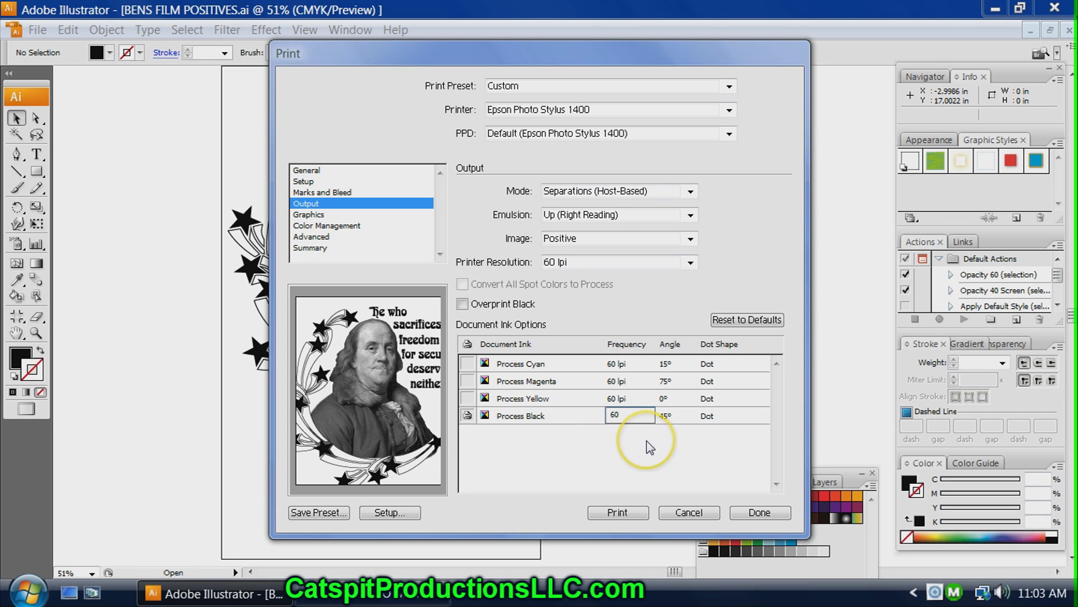
text(45)
click(670, 419)
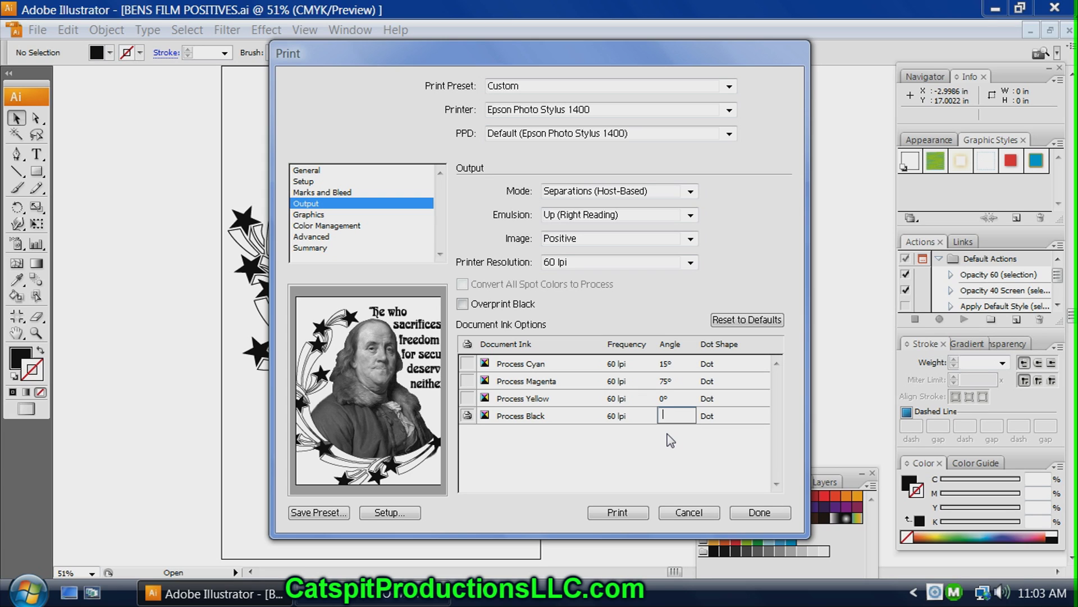
click(680, 433)
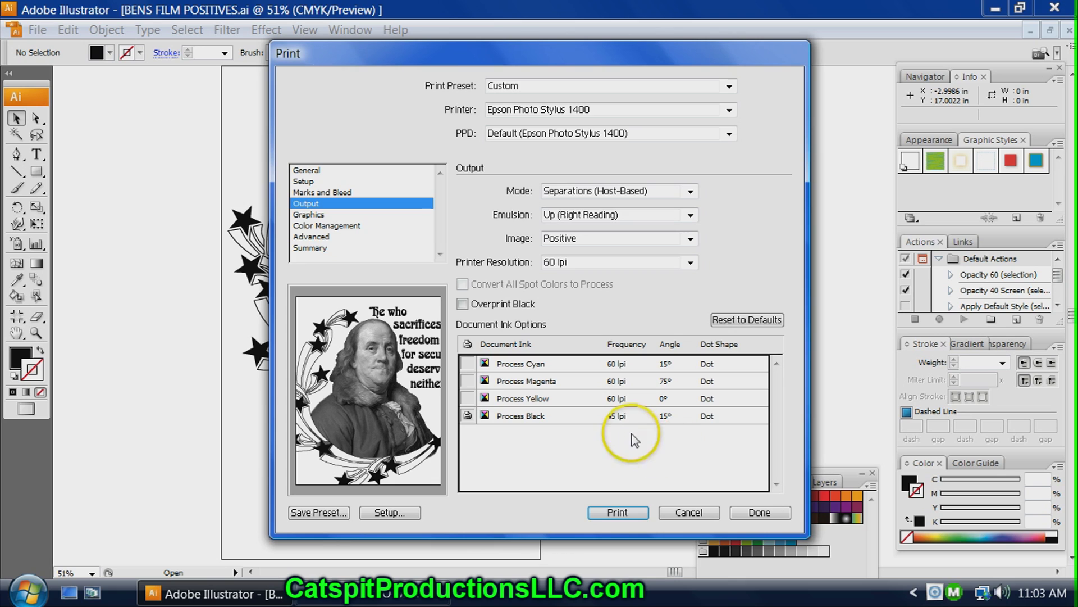
click(645, 429)
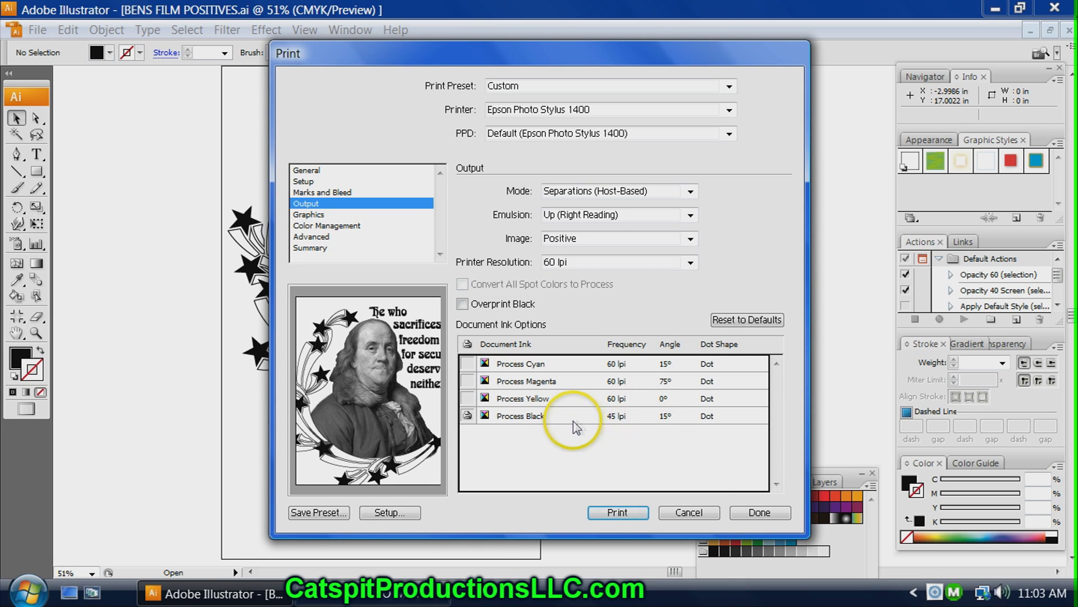
click(617, 415)
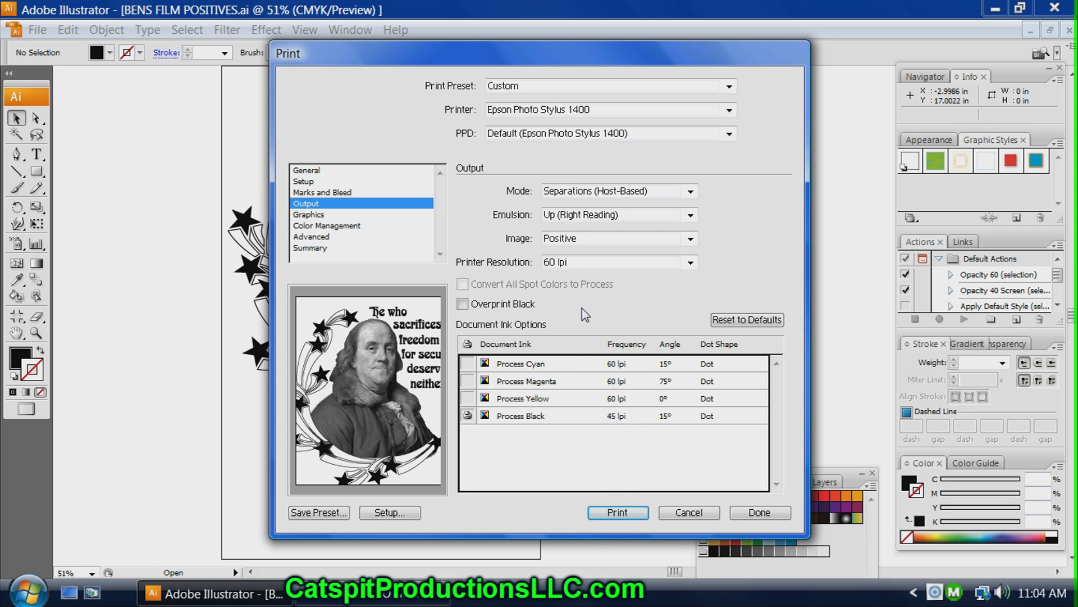
click(698, 512)
- Move the portrait group off the artboard into the empty canvas area, clear of the stars and quote
click(382, 217)
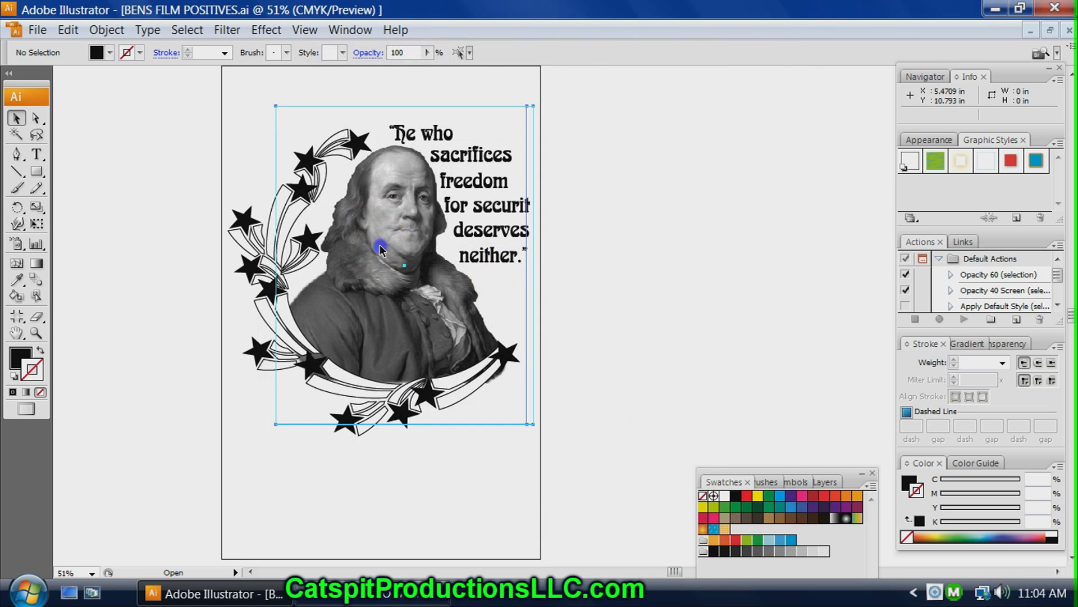
drag(368, 276, 693, 262)
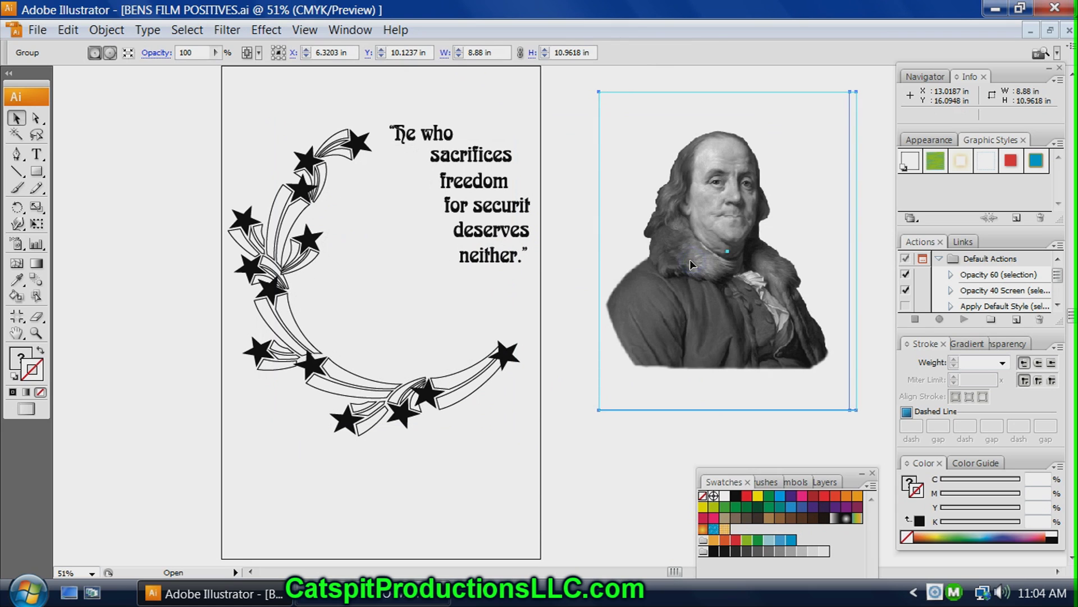
- Move the portrait group back onto the artboard, framed by the stars and quote, and deselect it
mouse_move(696, 222)
mouse_down()
mouse_move(631, 224)
mouse_move(696, 226)
mouse_up()
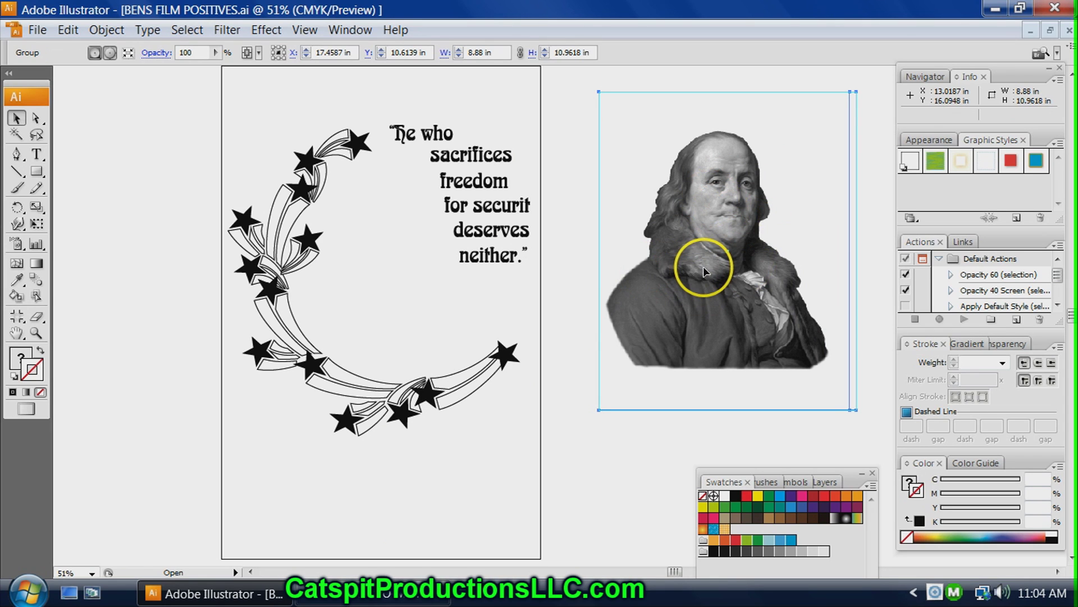
drag(705, 273, 383, 259)
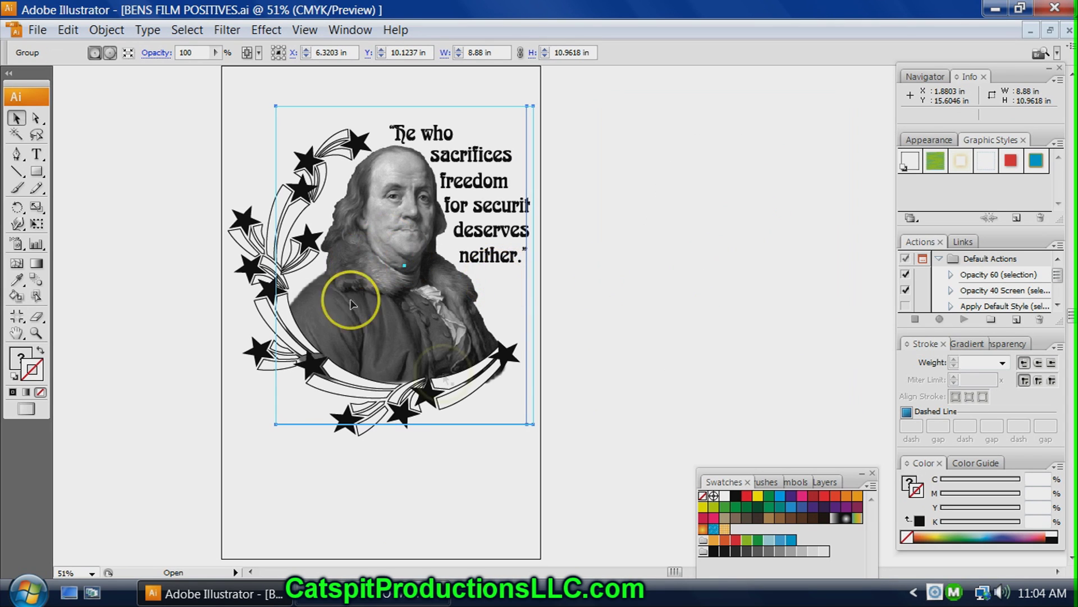
click(638, 277)
click(389, 240)
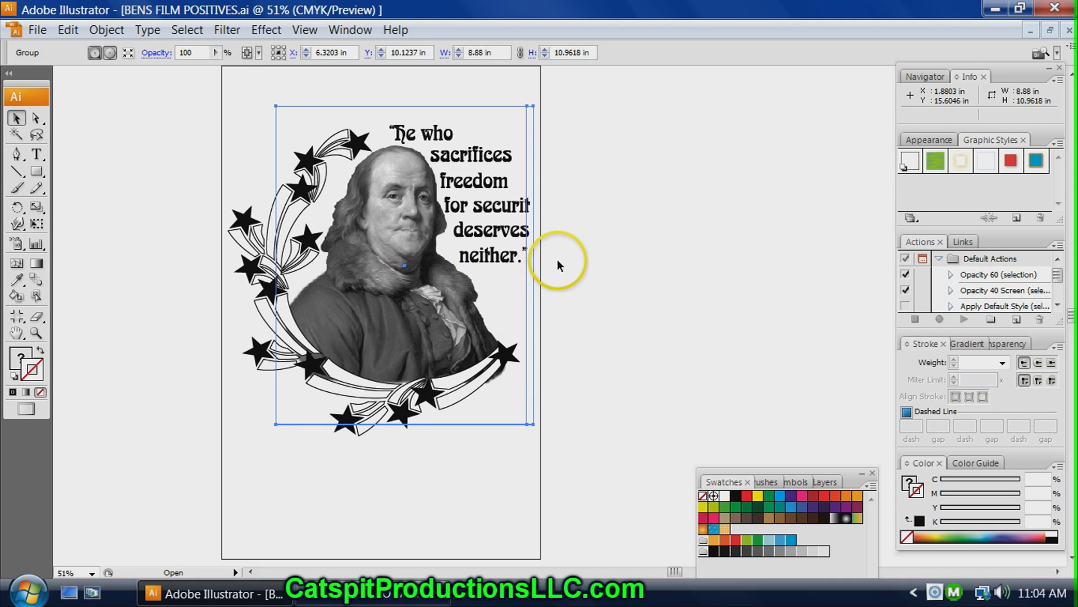
click(638, 275)
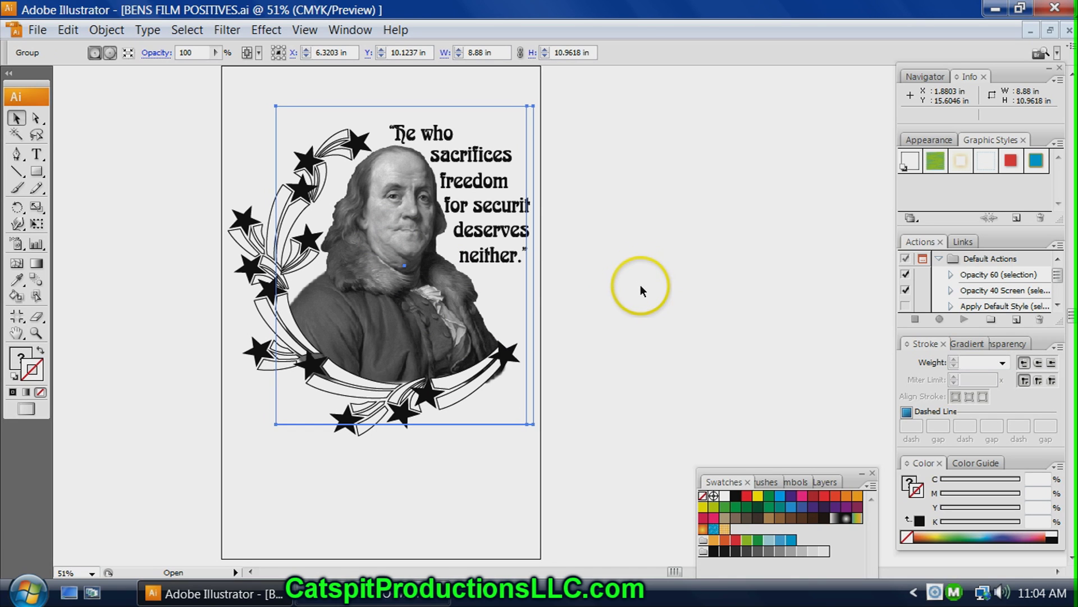
click(393, 275)
click(472, 288)
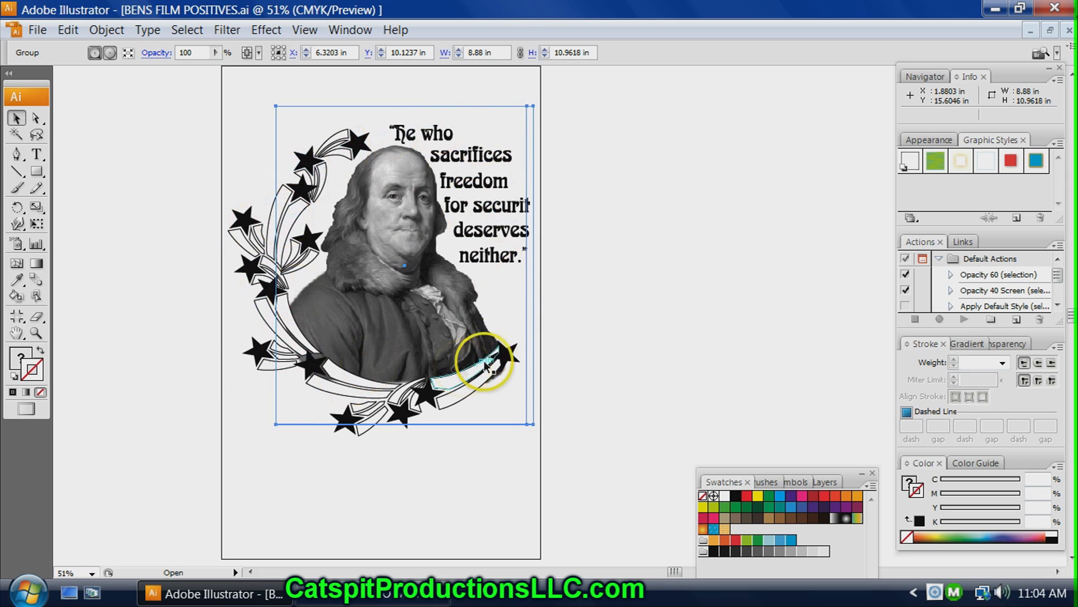
click(712, 293)
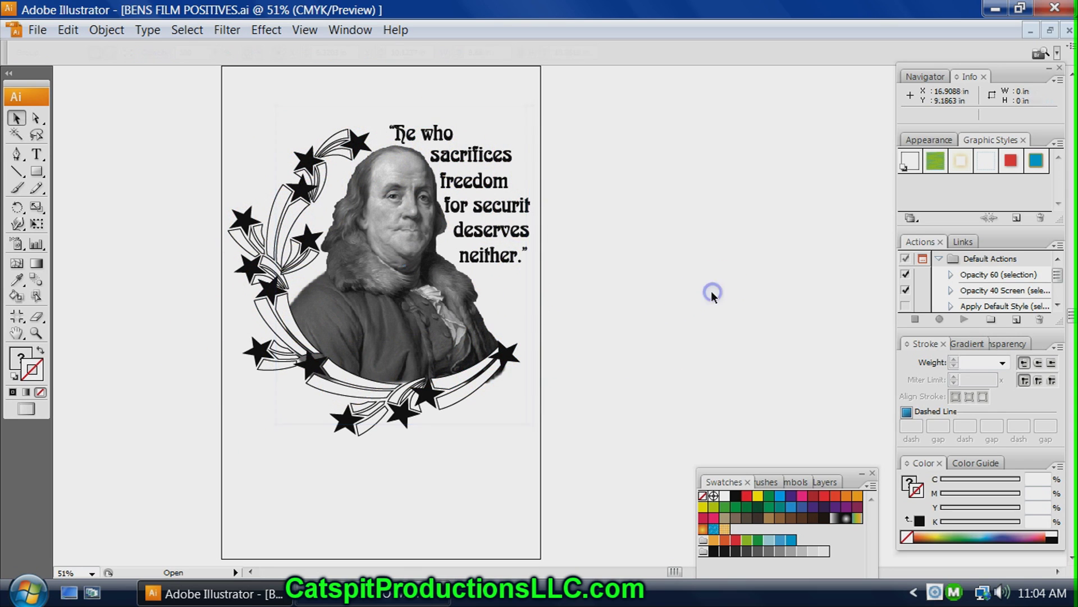
- Start printing the document on the Epson Photo Stylus 1400 with the media size set to Custom, 11 by 17 in
click(37, 30)
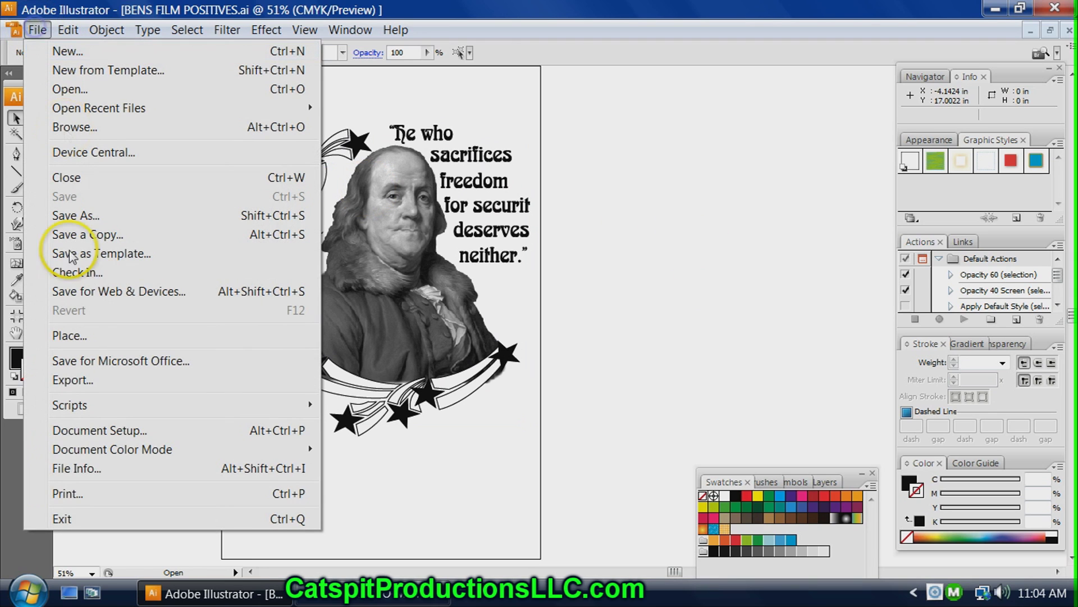
click(76, 494)
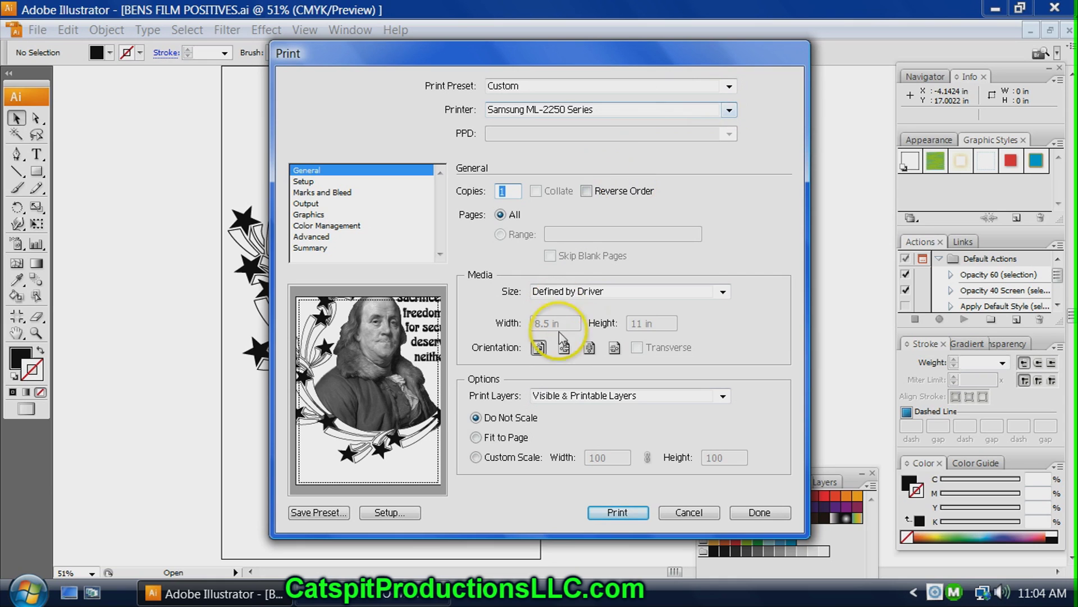
click(721, 292)
click(742, 217)
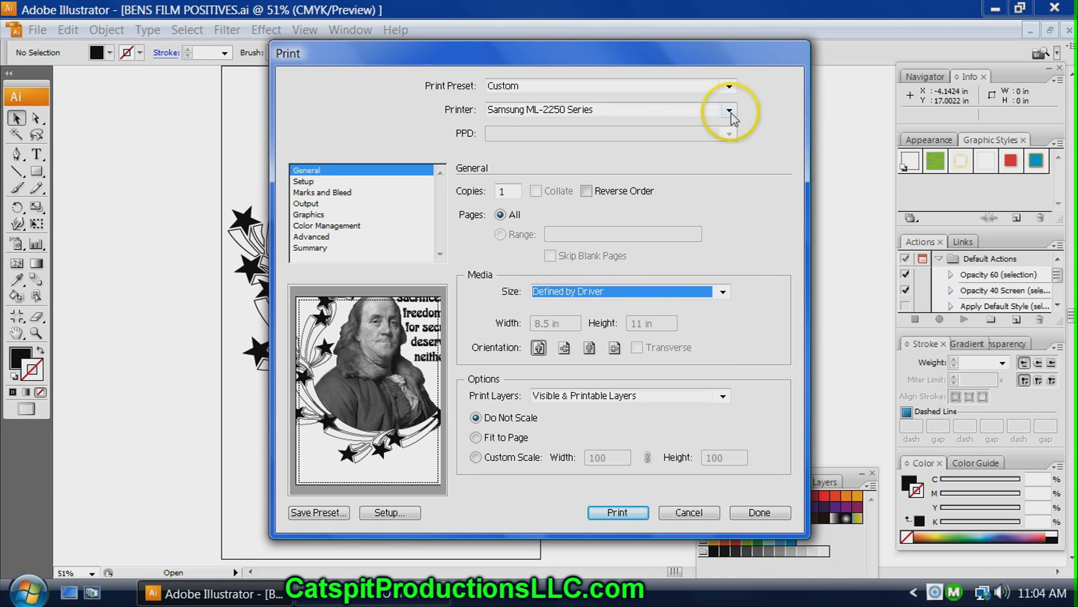
click(730, 111)
click(637, 215)
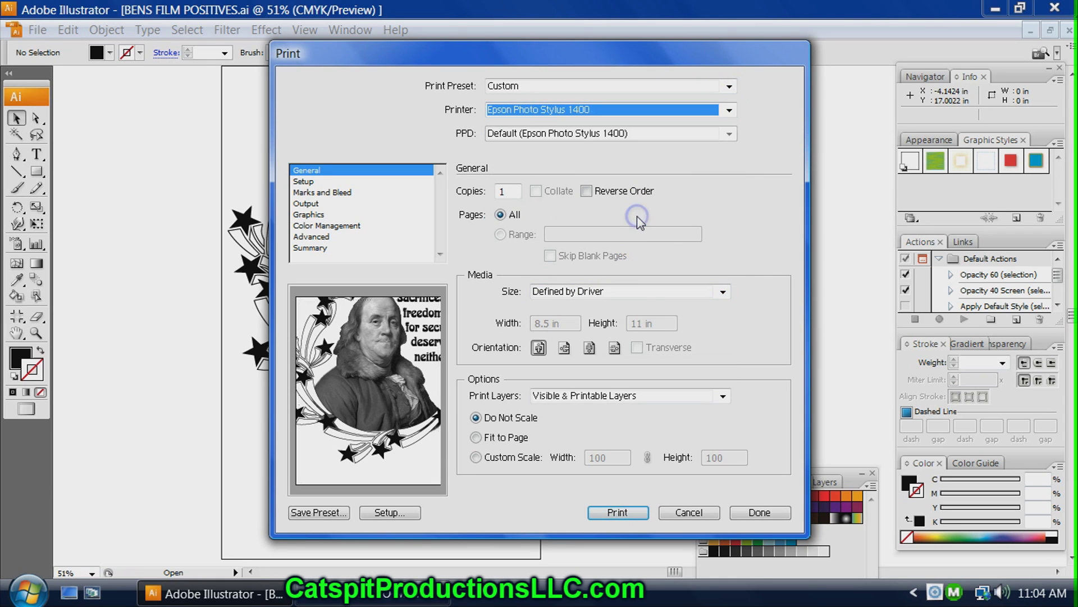
click(703, 292)
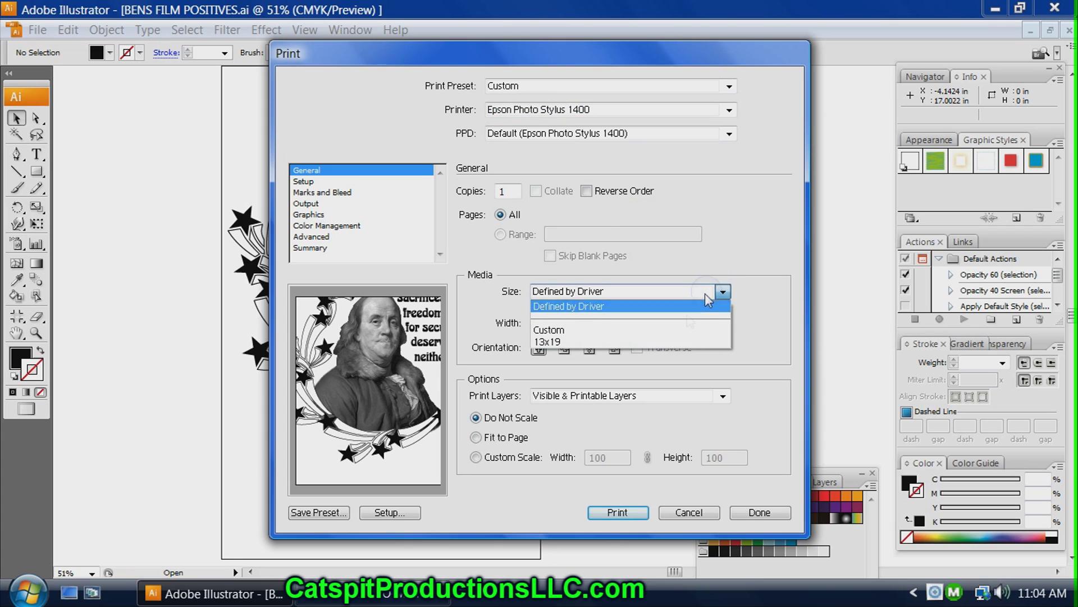
click(645, 330)
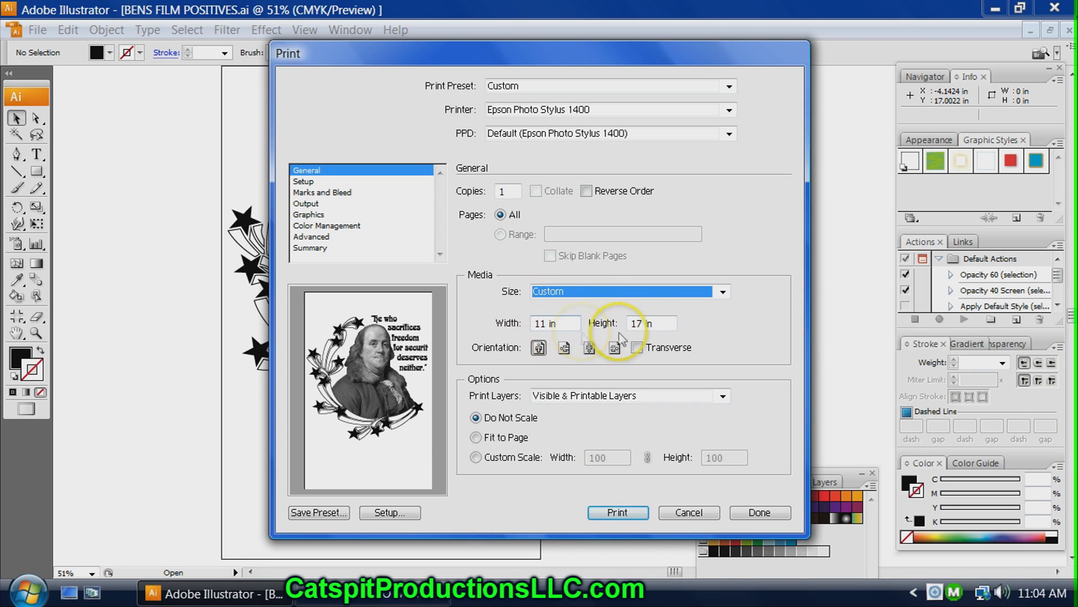
- Set the print output mode to Separations (Host-Based)
click(314, 205)
click(691, 191)
click(687, 218)
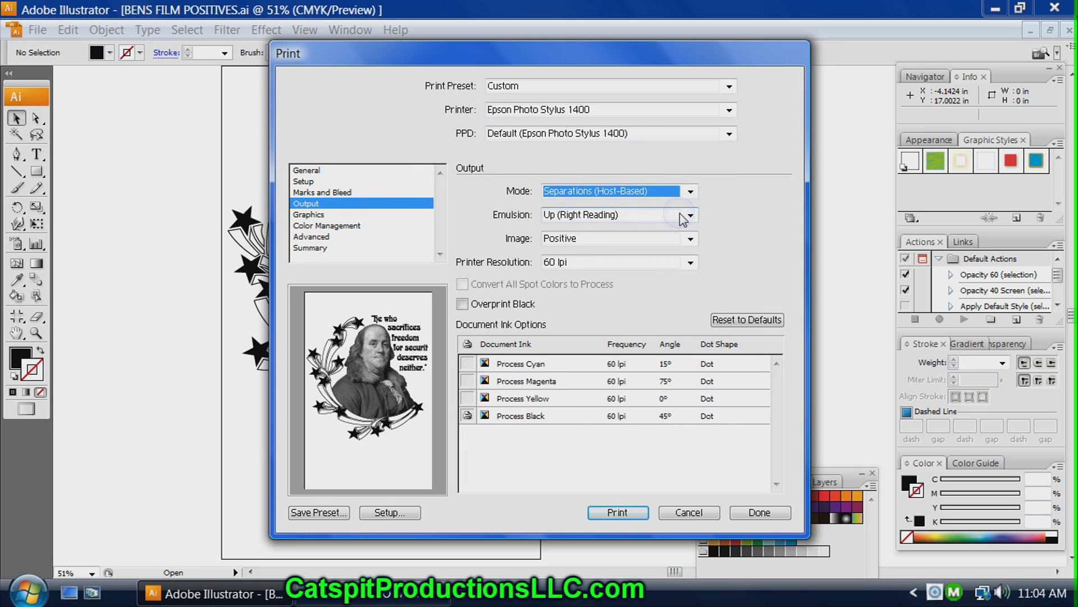
- Set the Process Black ink to a 45 lpi frequency and a 15° angle, and print the film positive
click(616, 416)
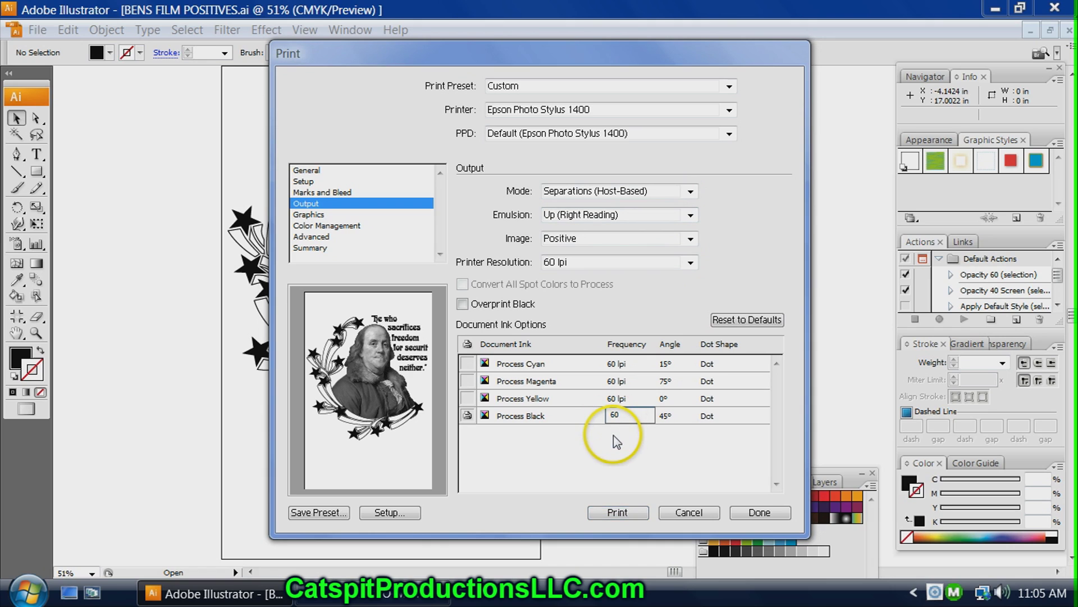
click(664, 417)
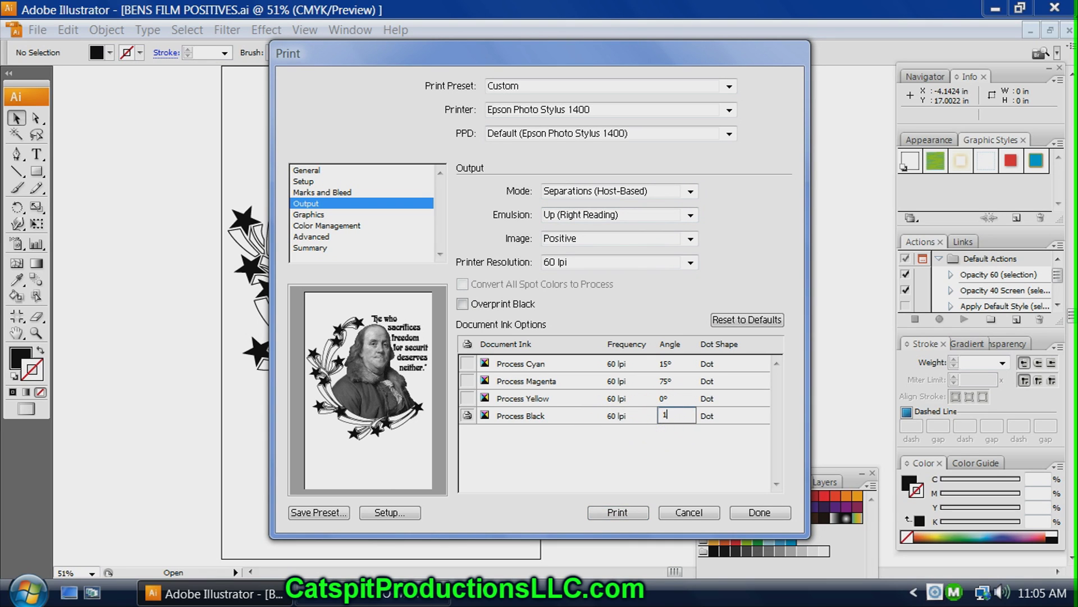
text(15)
click(678, 453)
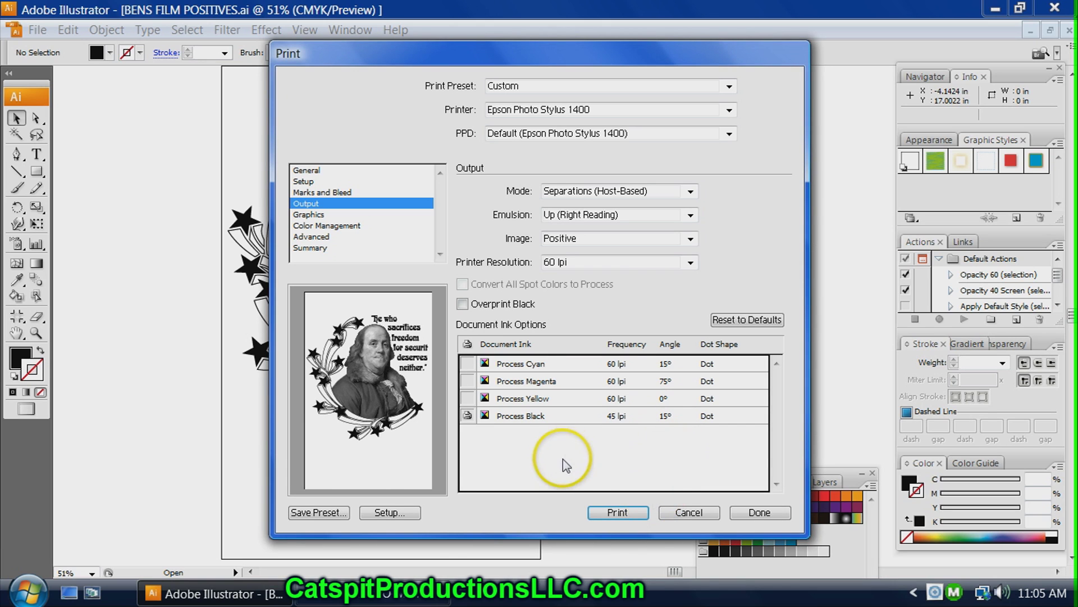
click(617, 512)
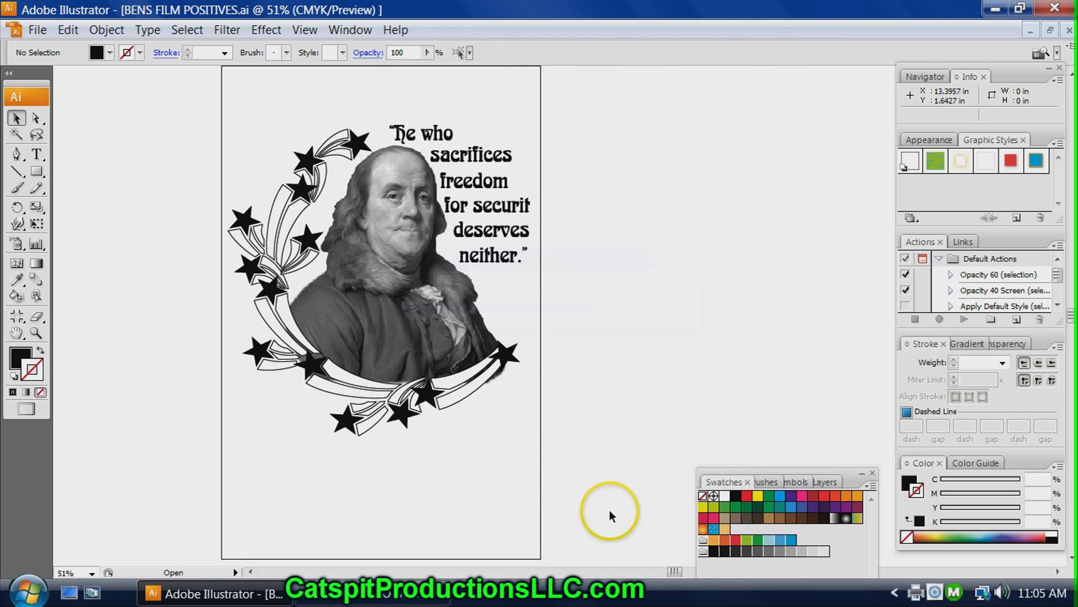
- Switch to FilmMaker DTP, examine the halftone preview of the BENS FILM POSITIVES job along the page, and close the program
click(602, 342)
click(582, 313)
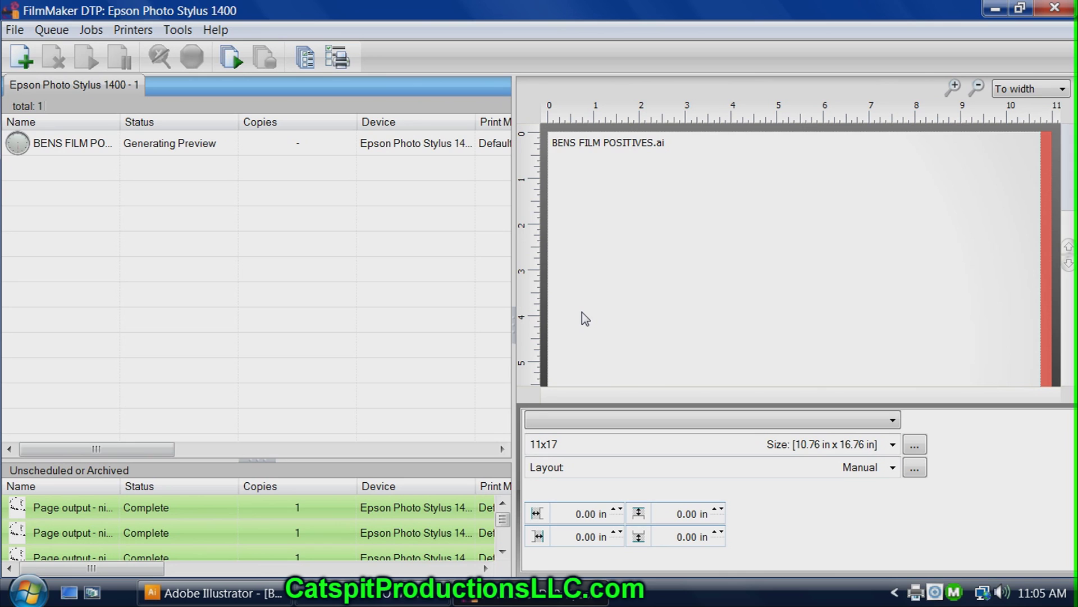
click(403, 327)
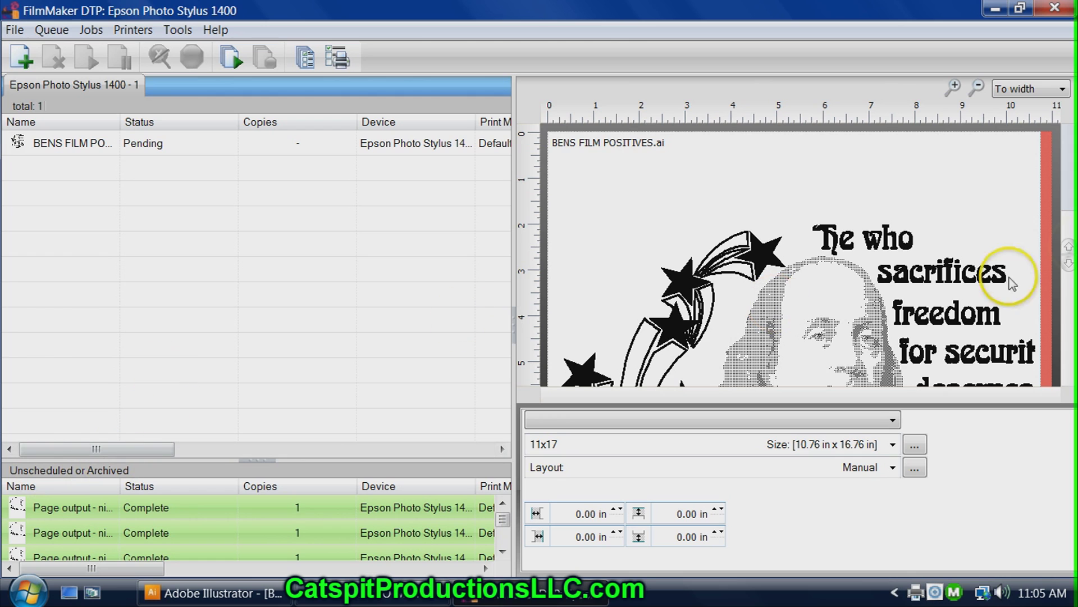
click(1069, 263)
click(1069, 247)
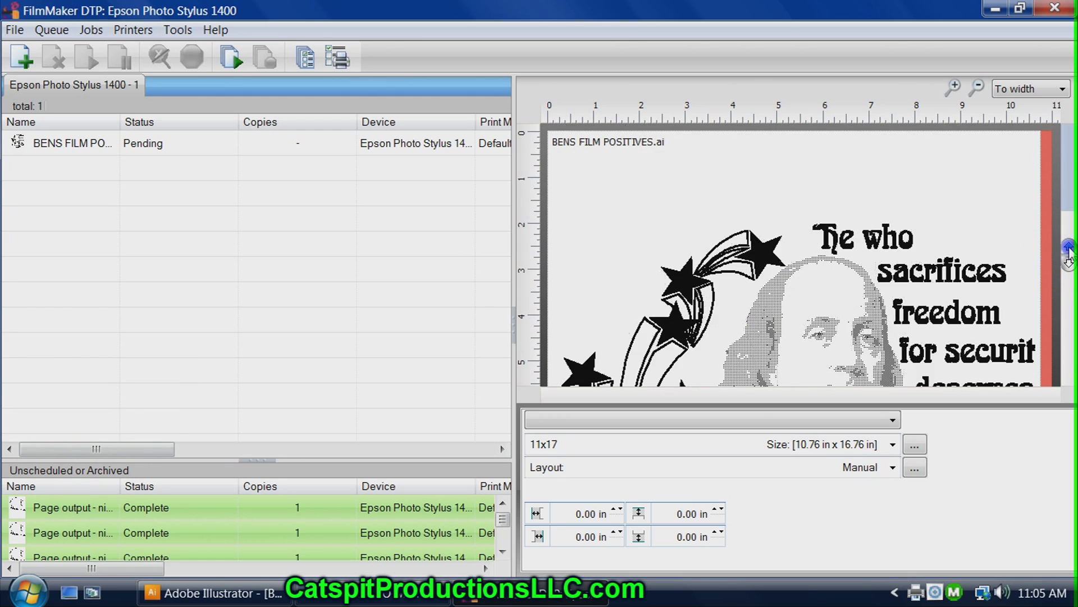
click(1068, 263)
click(798, 281)
click(867, 278)
click(807, 209)
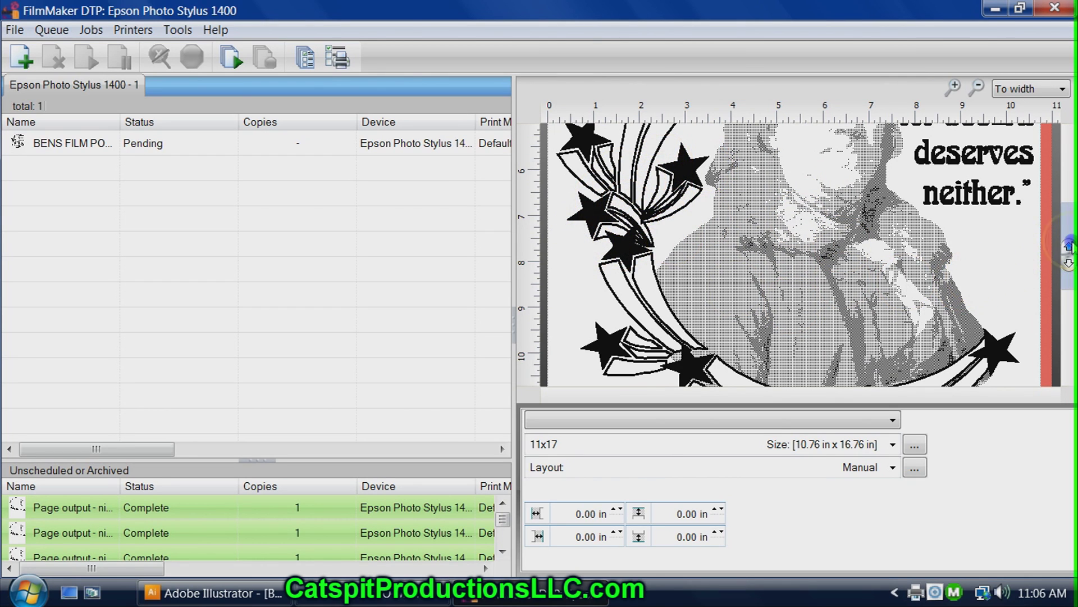
click(1069, 246)
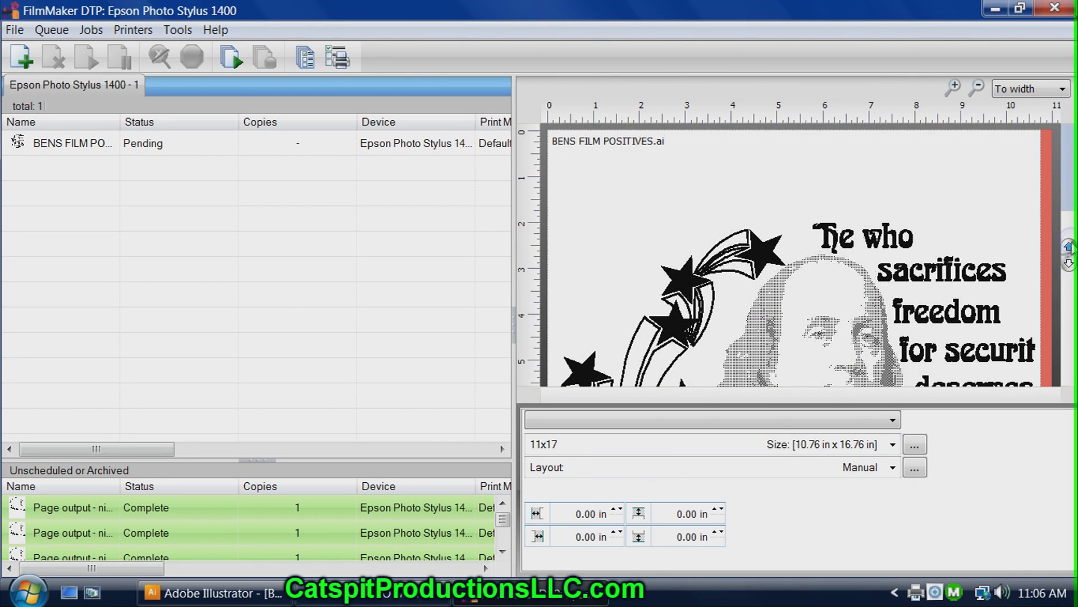
click(1069, 264)
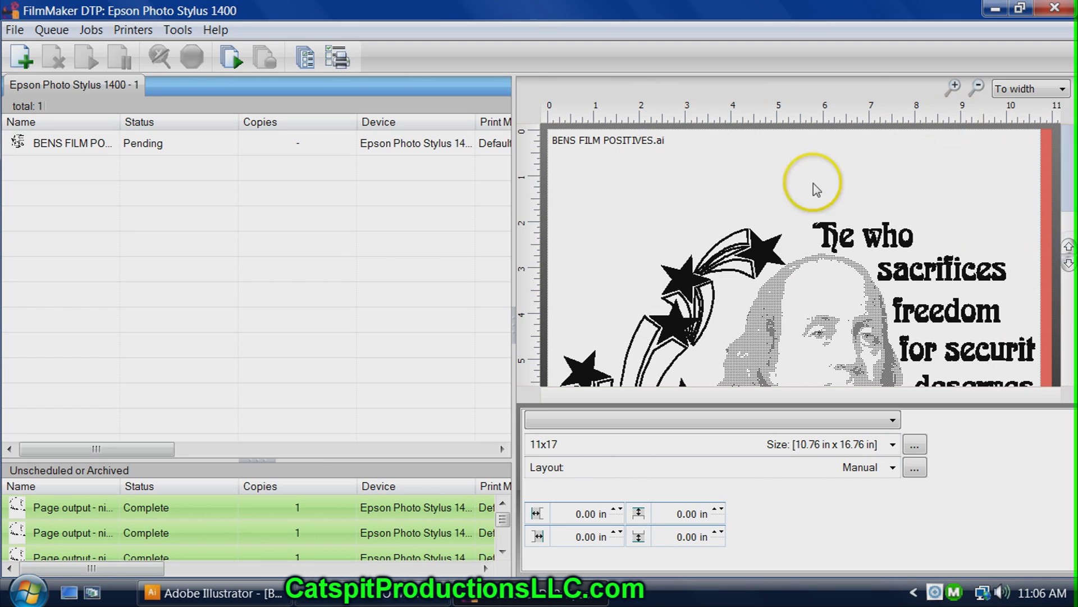
click(1055, 7)
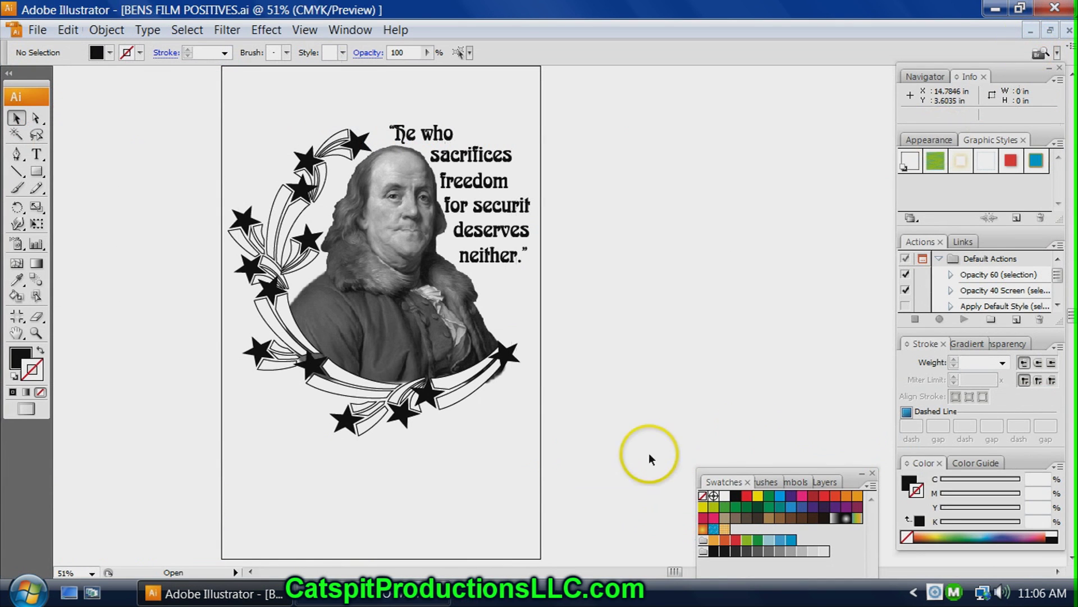